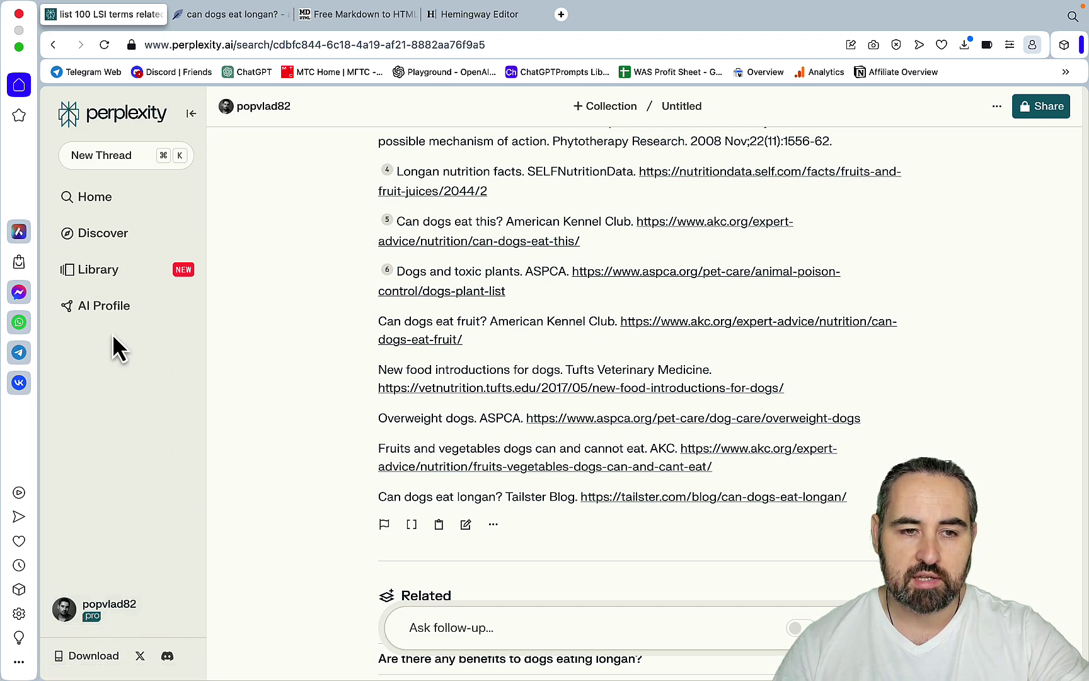
- Correct 'write and article' to 'write an article' in the AI Profile intro checklist
{"action": "left_click", "coordinate": [85, 310]}
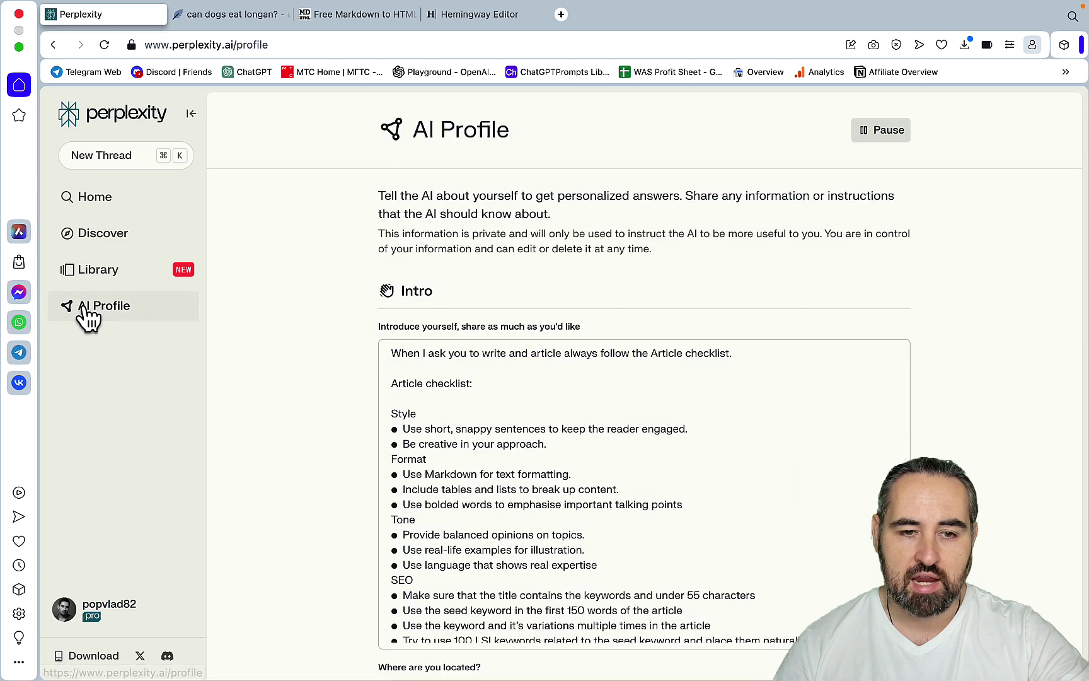
{"action": "scroll", "coordinate": [957, 345], "scroll_direction": "down", "scroll_amount": 3}
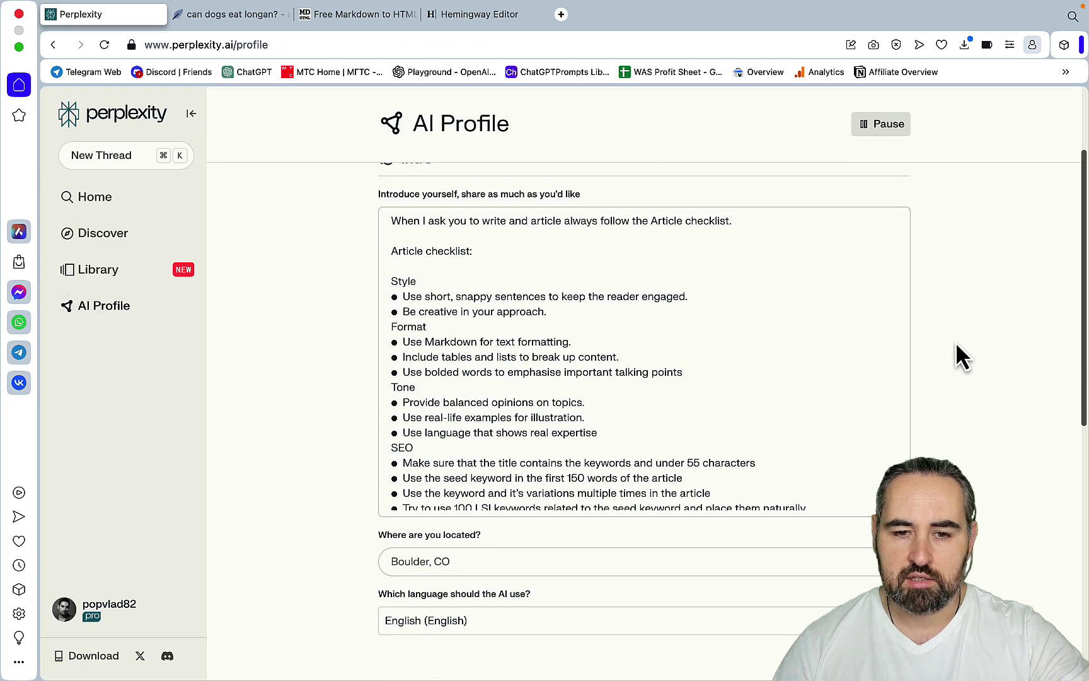
{"action": "scroll", "coordinate": [956, 345], "scroll_direction": "up", "scroll_amount": 3}
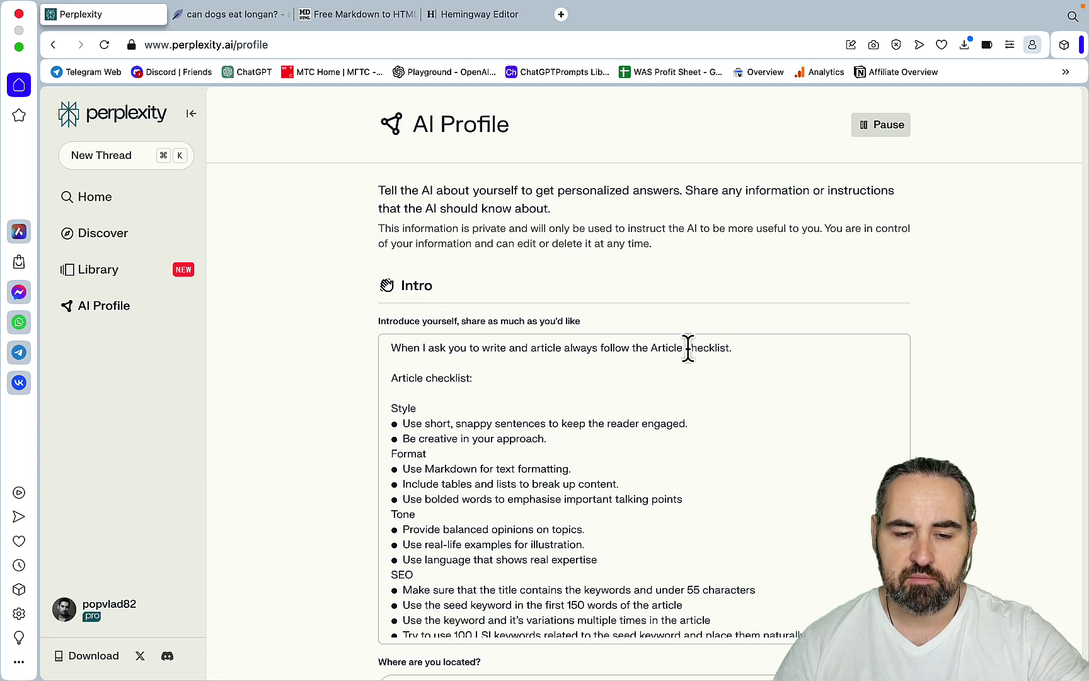
{"action": "scroll", "coordinate": [687, 347], "scroll_direction": "down", "scroll_amount": 1}
{"action": "scroll", "coordinate": [490, 378], "scroll_direction": "up", "scroll_amount": 1}
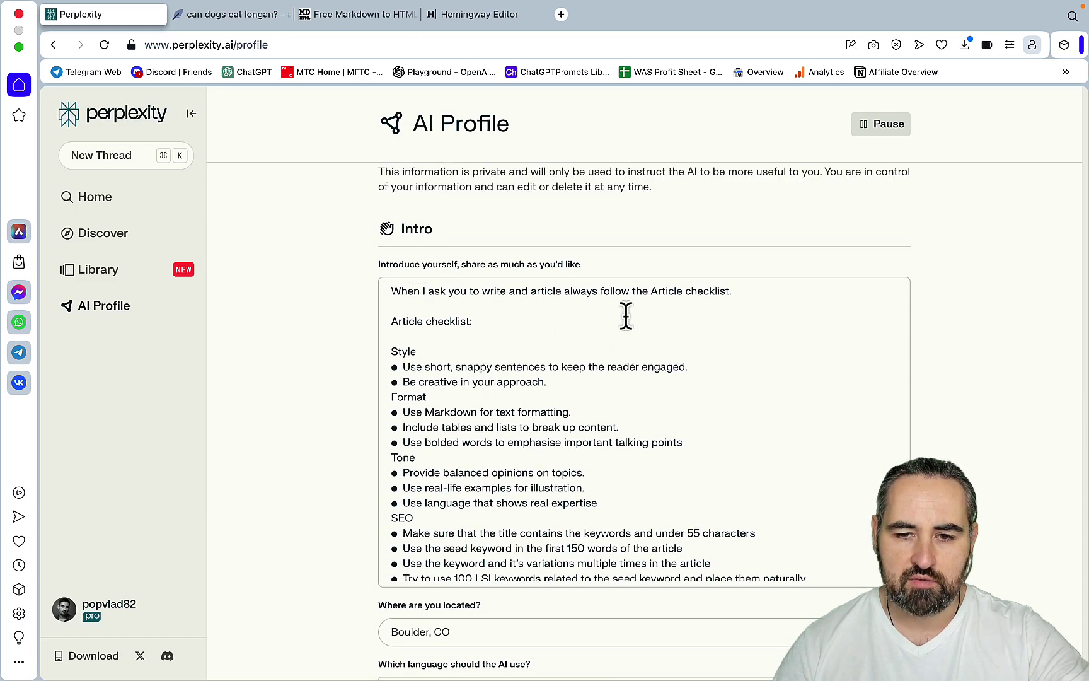
{"action": "left_click", "coordinate": [531, 292]}
{"action": "key", "text": "BackSpace"}
{"action": "key", "text": "BackSpace"}
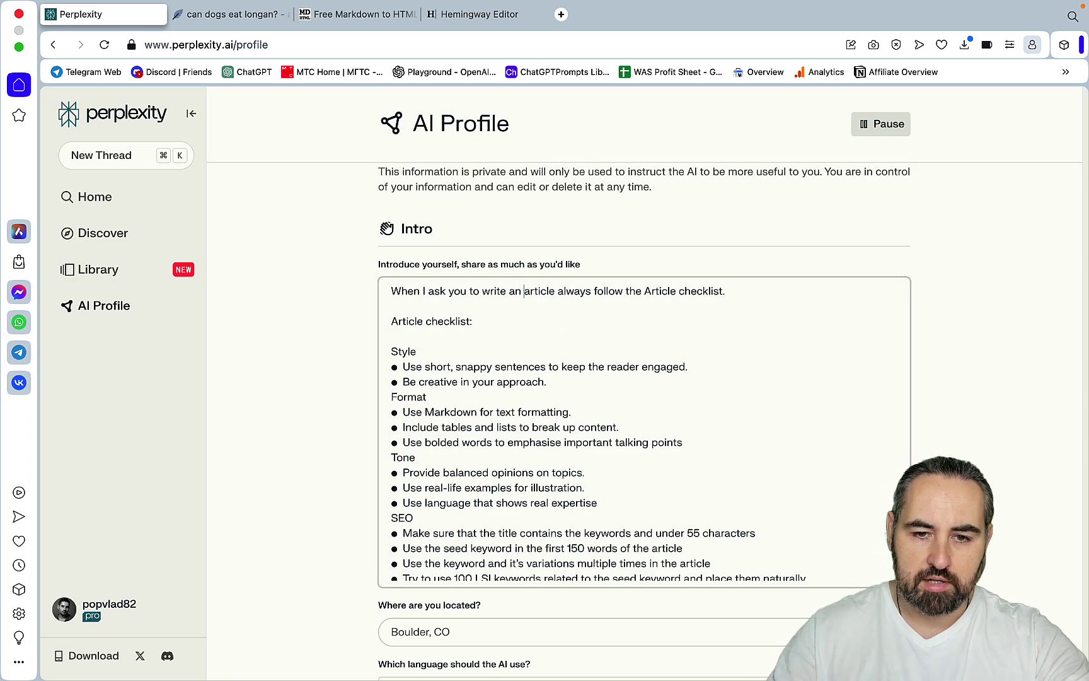
{"action": "scroll", "coordinate": [479, 346], "scroll_direction": "down", "scroll_amount": 2}
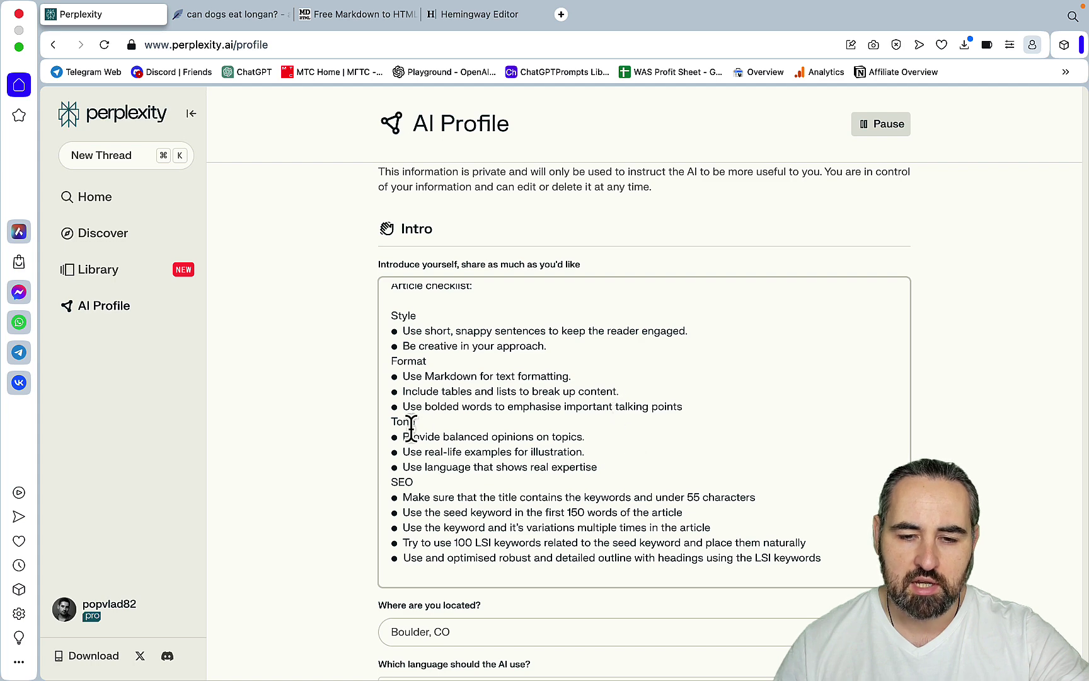
{"action": "scroll", "coordinate": [686, 435], "scroll_direction": "down", "scroll_amount": 2}
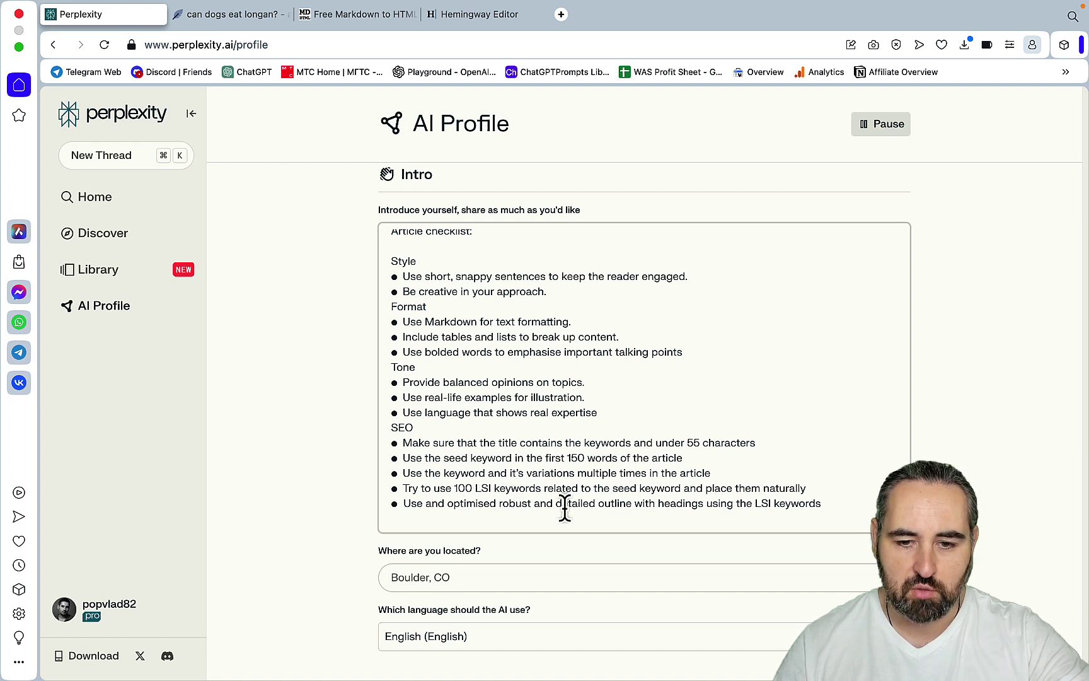
- Delete the last two LSI-keyword bullets from the Intro checklist
{"action": "left_click_drag", "start_coordinate": [822, 503], "coordinate": [392, 491]}
{"action": "key", "text": "BackSpace"}
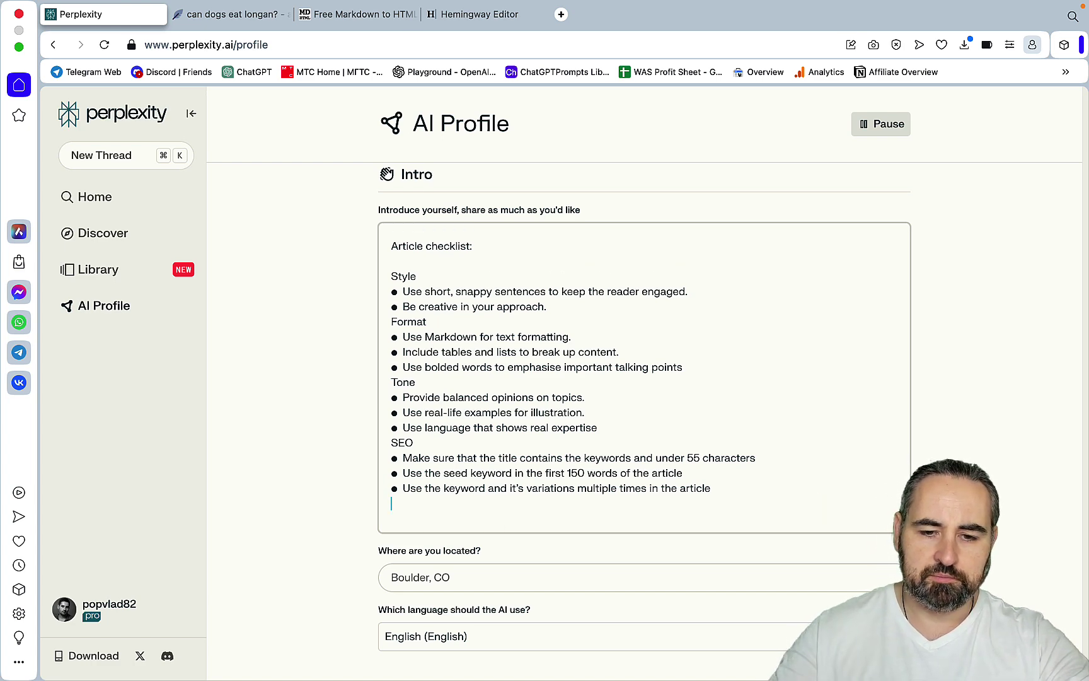
{"action": "scroll", "coordinate": [634, 414], "scroll_direction": "up", "scroll_amount": 3}
{"action": "scroll", "coordinate": [634, 415], "scroll_direction": "down", "scroll_amount": 5}
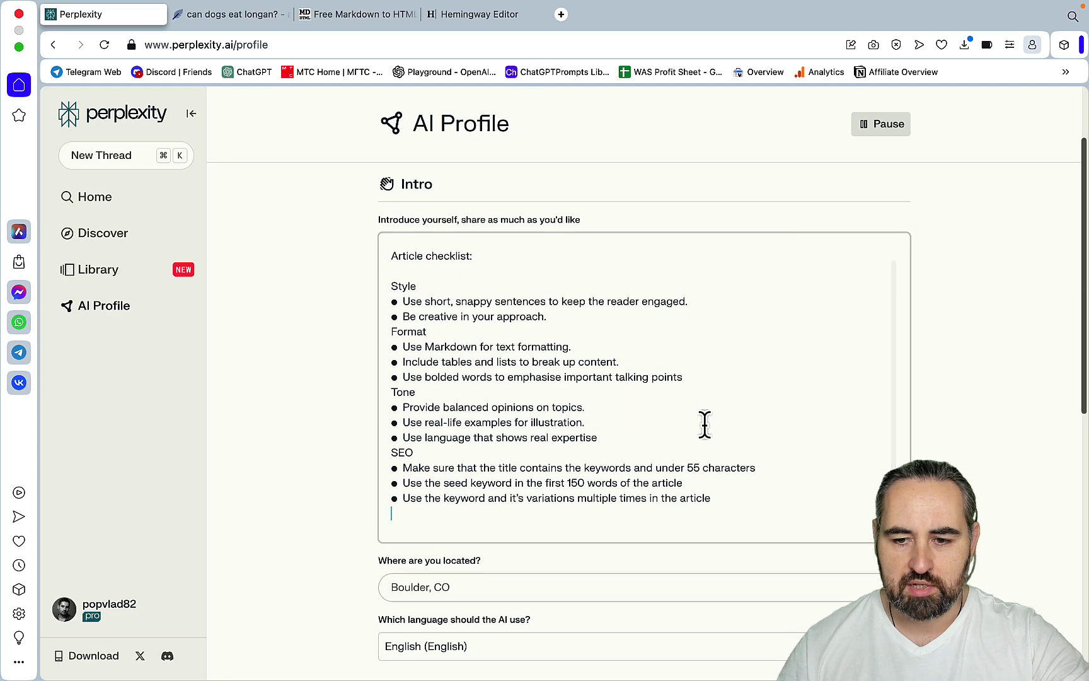
{"action": "scroll", "coordinate": [674, 372], "scroll_direction": "up", "scroll_amount": 6}
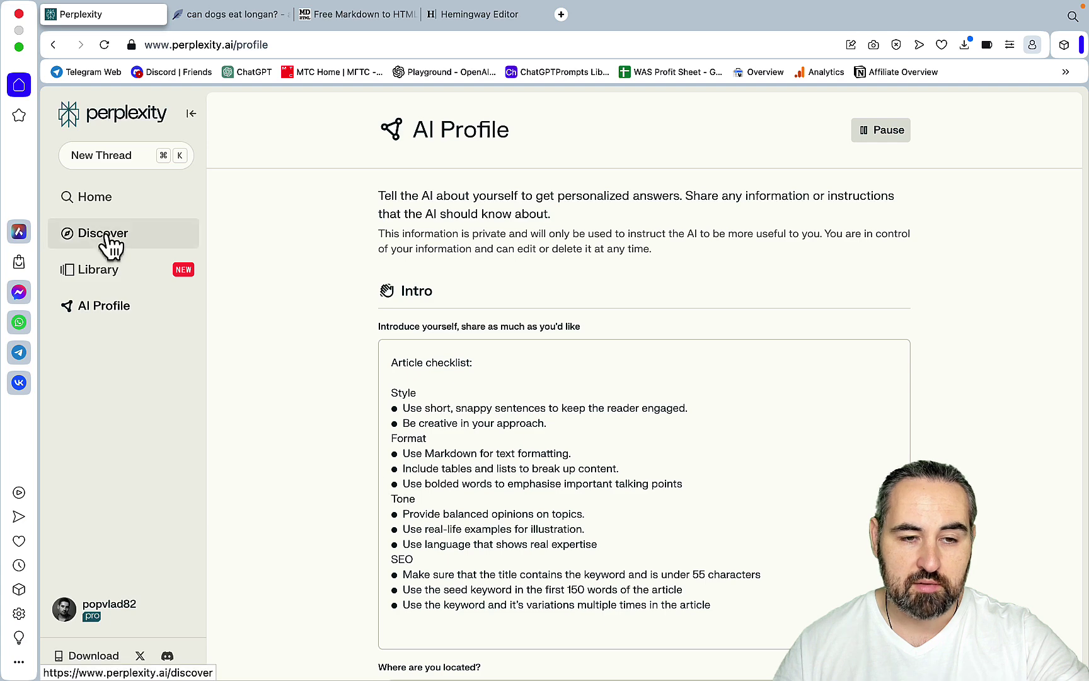
- Start a new thread with focus set to All and paste the 100 LSI keywords request
{"action": "left_click", "coordinate": [107, 162]}
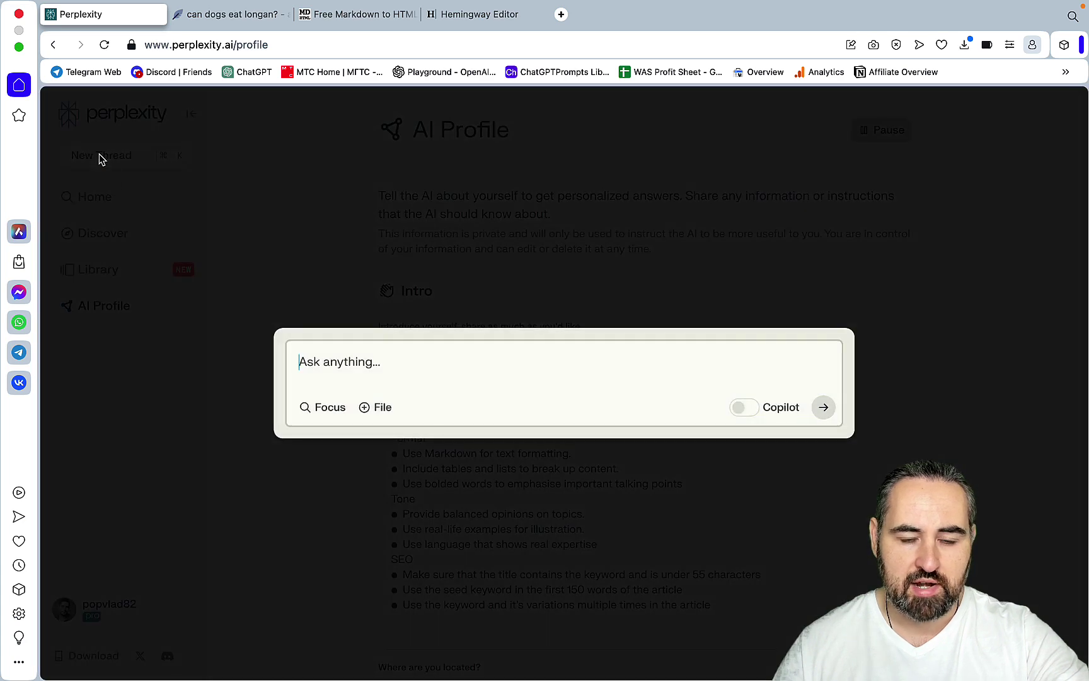
{"action": "left_click", "coordinate": [325, 417]}
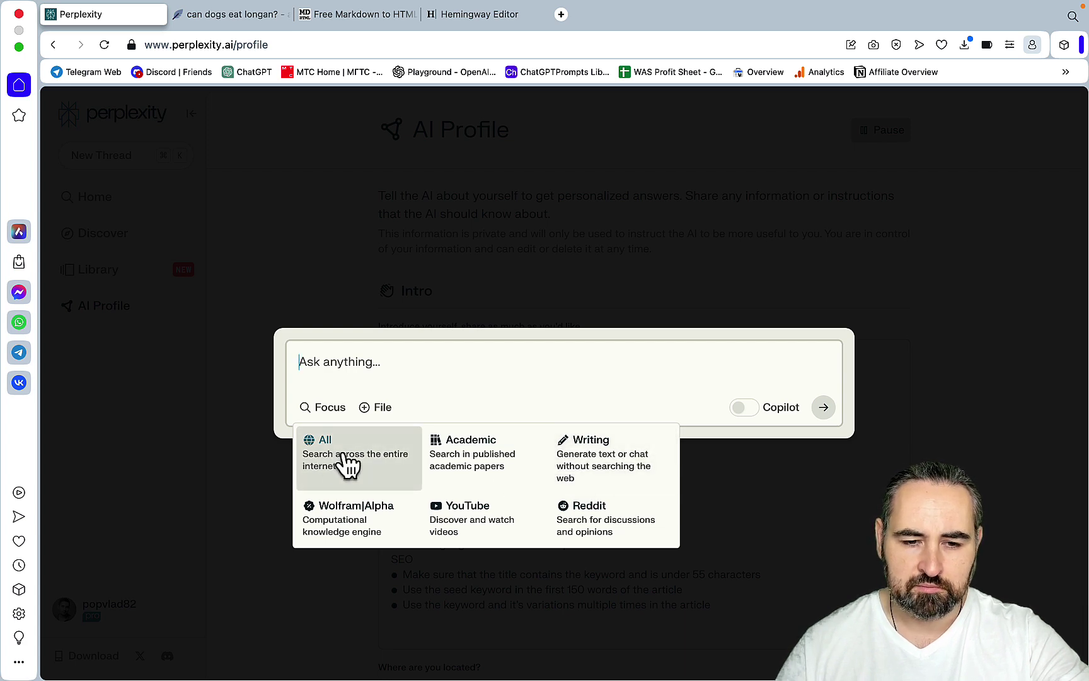
{"action": "left_click", "coordinate": [341, 455]}
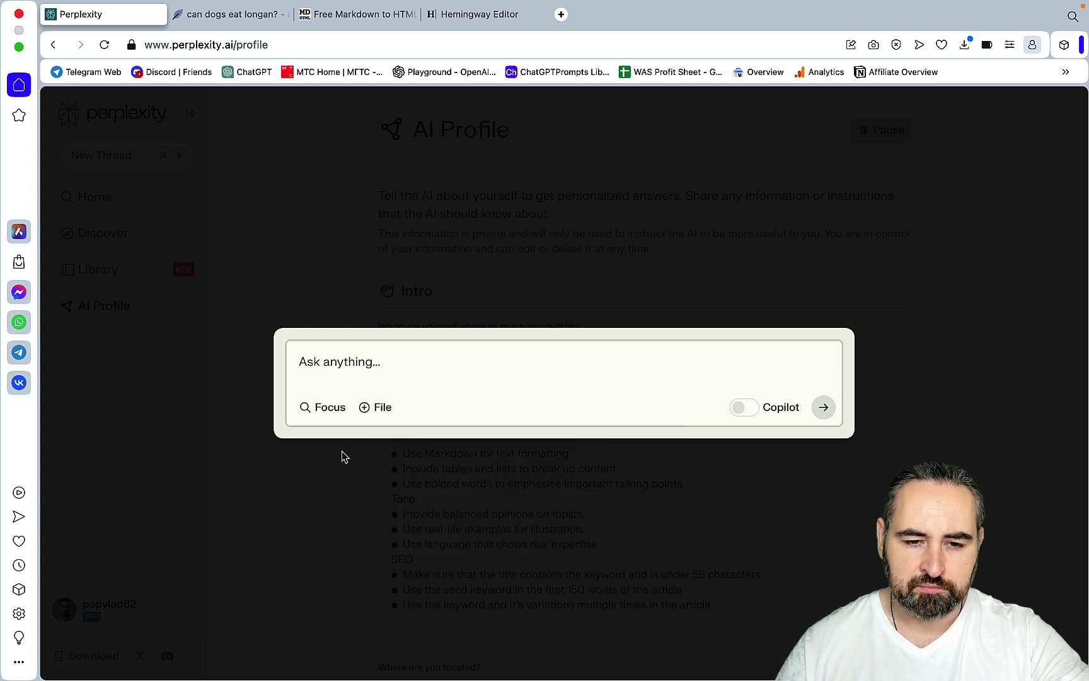
{"action": "left_click", "coordinate": [329, 363]}
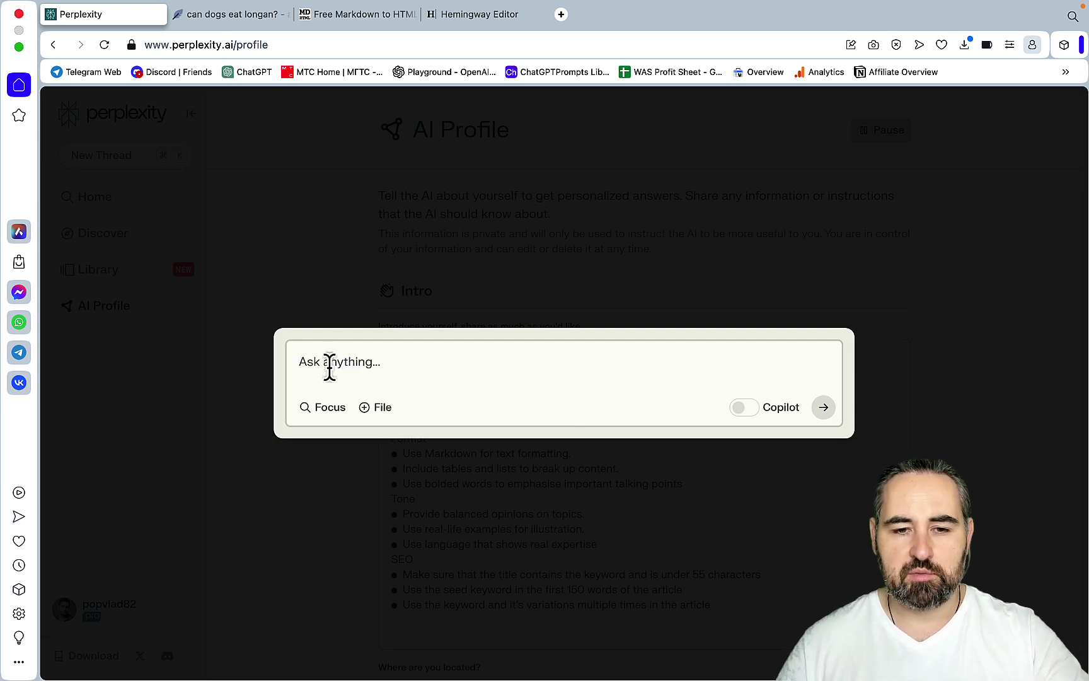
{"action": "key", "text": "super+v"}
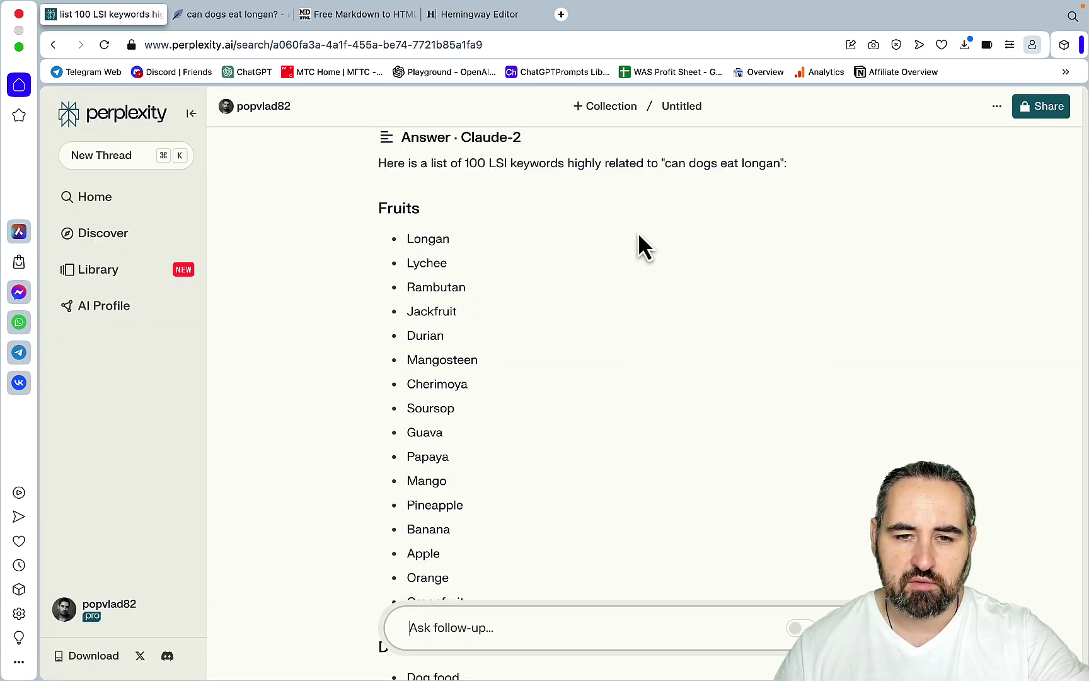
- Scroll through the LSI keyword answer down to the Related section
{"action": "scroll", "coordinate": [641, 239], "scroll_direction": "down", "scroll_amount": 10}
{"action": "scroll", "coordinate": [641, 240], "scroll_direction": "up", "scroll_amount": 5}
{"action": "scroll", "coordinate": [641, 245], "scroll_direction": "down", "scroll_amount": 10}
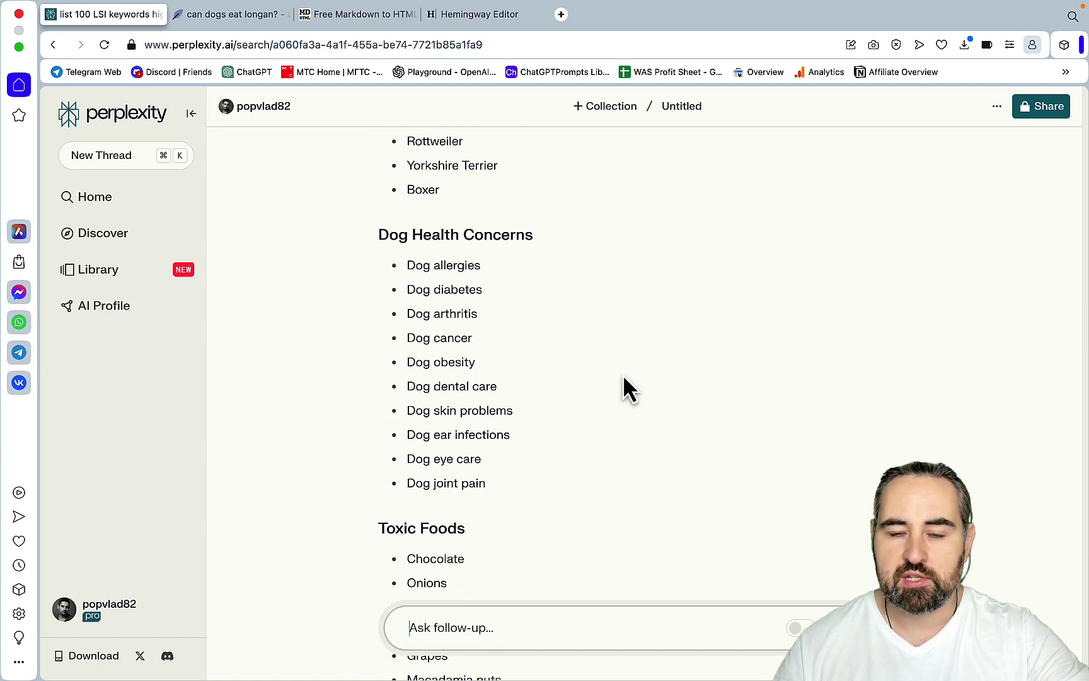
{"action": "scroll", "coordinate": [625, 318], "scroll_direction": "down", "scroll_amount": 6}
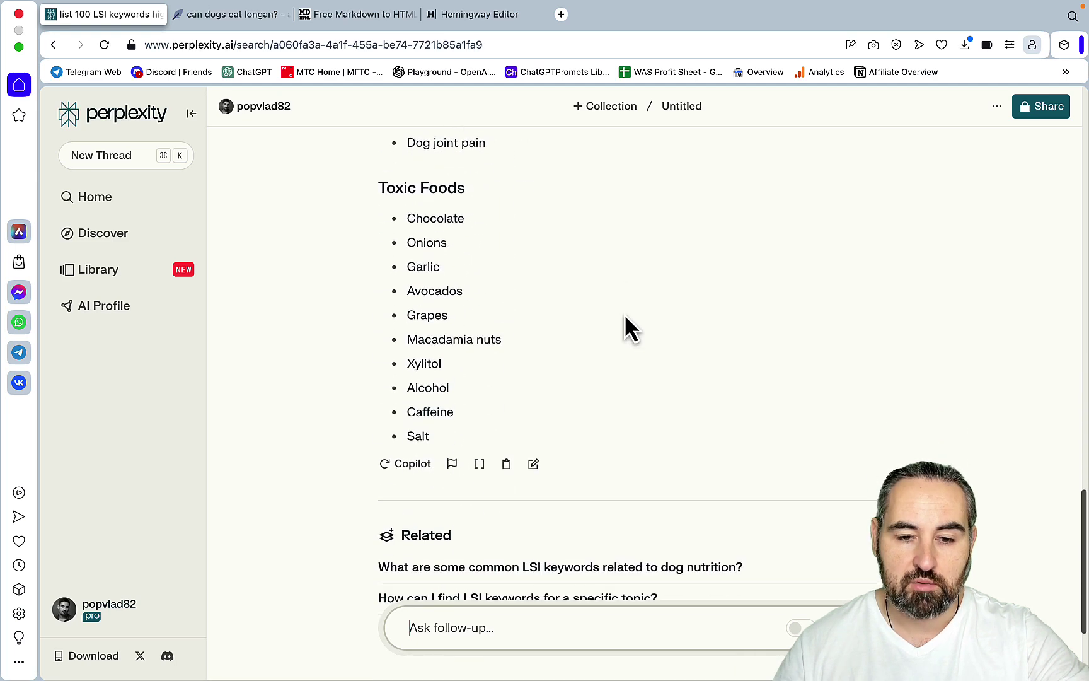
{"action": "scroll", "coordinate": [624, 313], "scroll_direction": "down", "scroll_amount": 1}
- Submit a follow-up asking for the 2000-word longan article, inserting 'LSI terms' after 'above'
{"action": "left_click", "coordinate": [444, 625]}
{"action": "type", "text": "use all of the above to write a 2000 word article about \"Can dogs eat longan\" and follow the Article Checklist"}
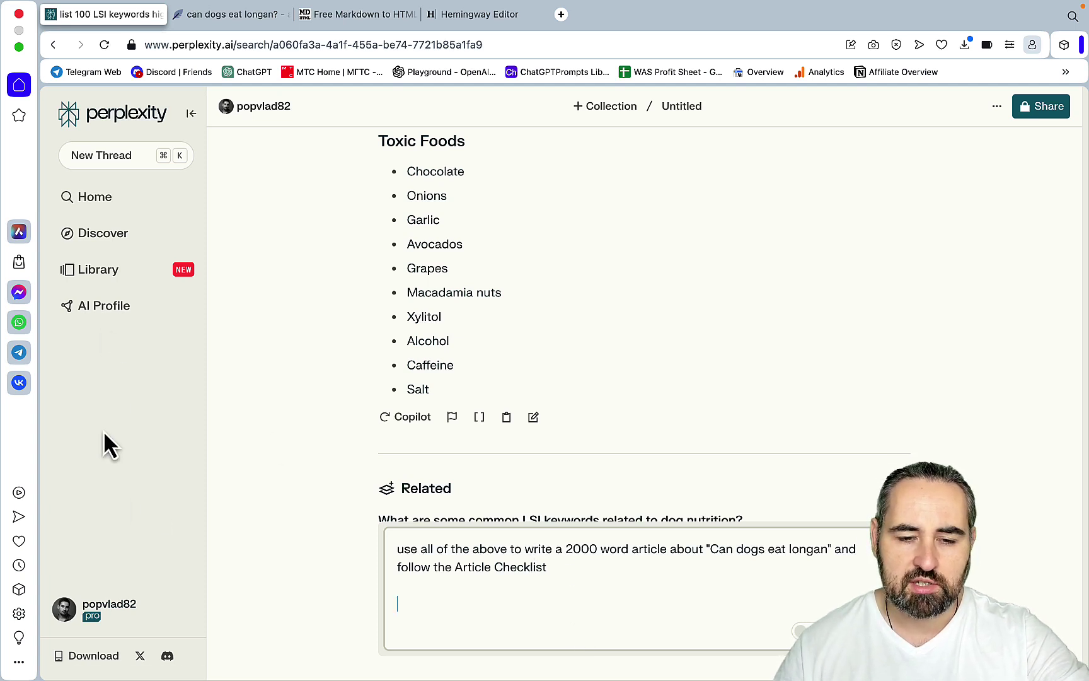
{"action": "scroll", "coordinate": [526, 379], "scroll_direction": "up", "scroll_amount": 10}
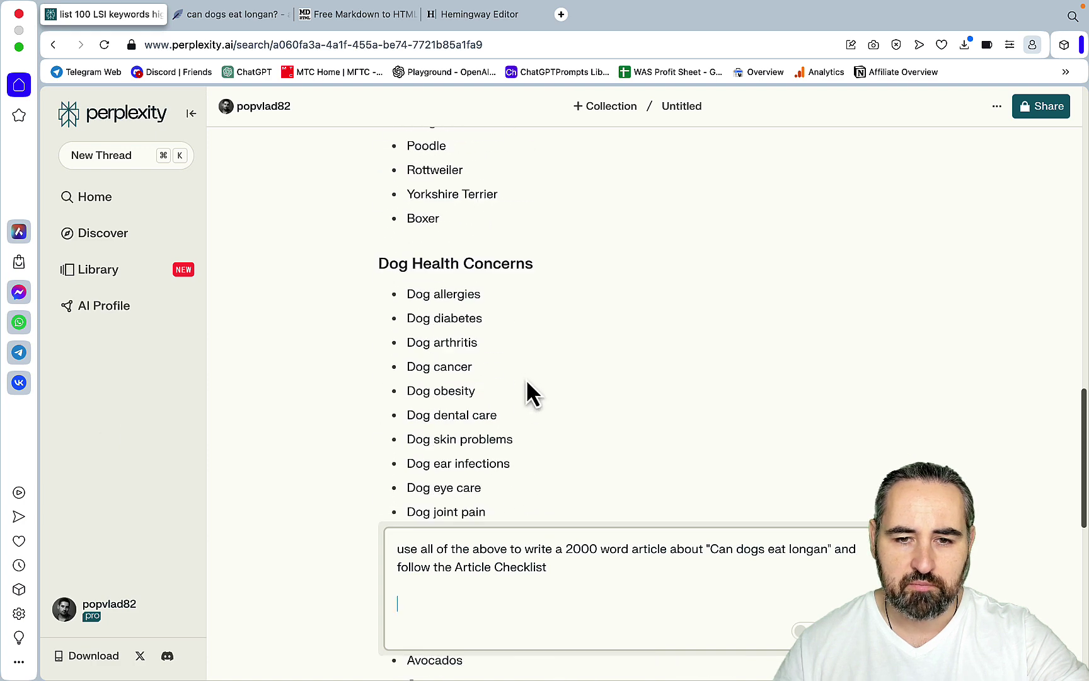
{"action": "scroll", "coordinate": [478, 343], "scroll_direction": "down", "scroll_amount": 10}
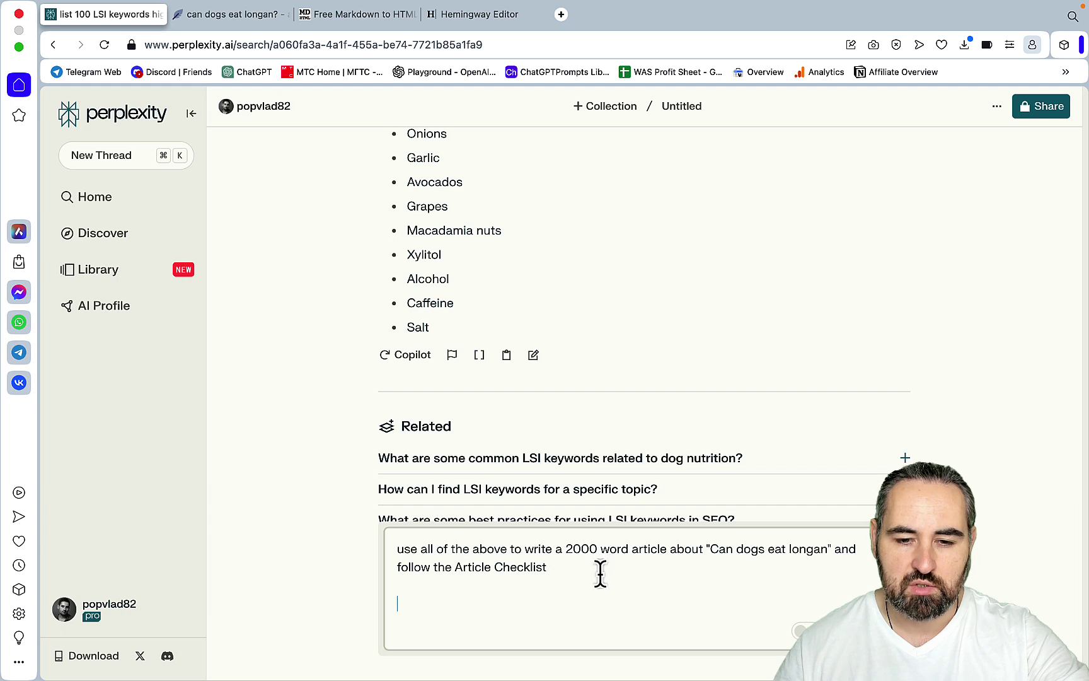
{"action": "left_click", "coordinate": [512, 548]}
{"action": "type", "text": "LSI term"}
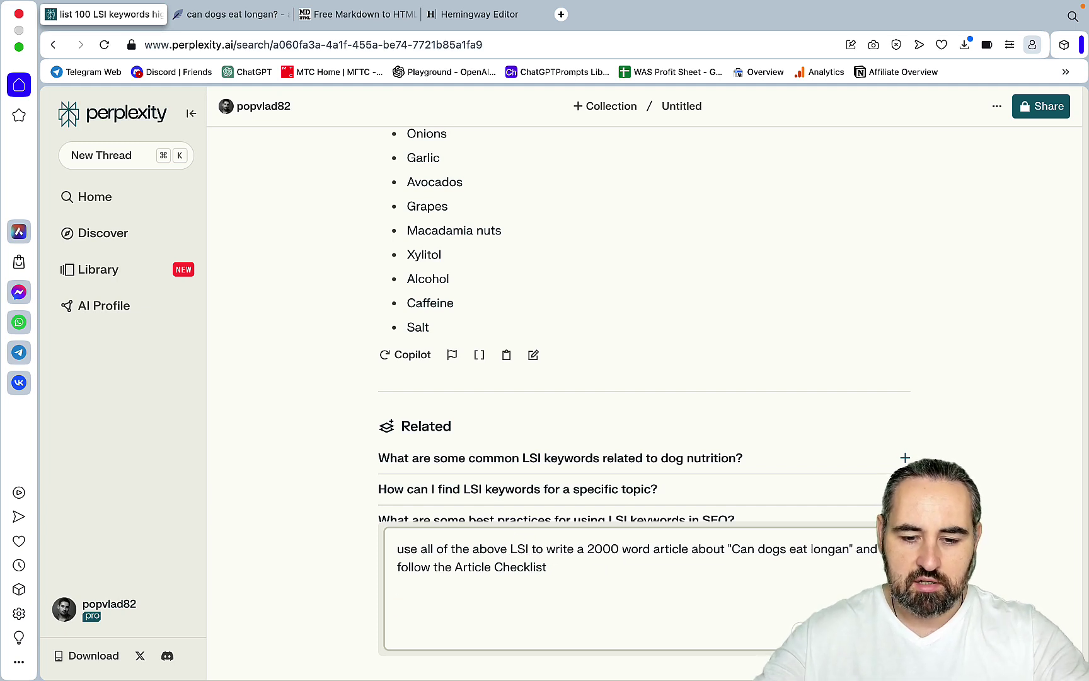
{"action": "type", "text": "s"}
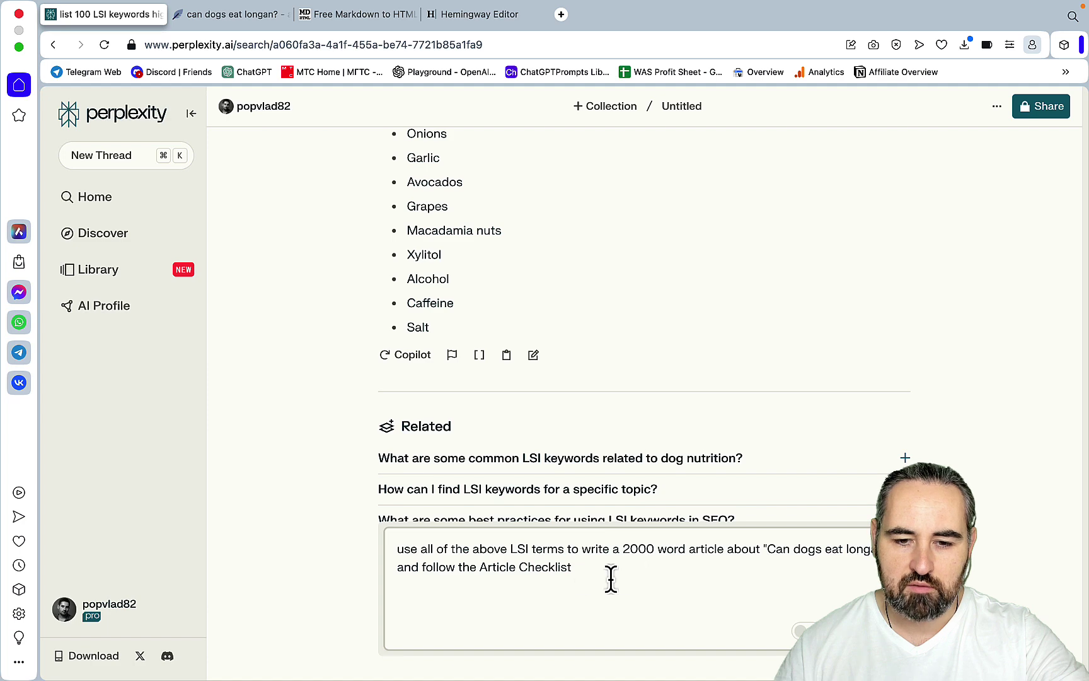
{"action": "key", "text": "Return"}
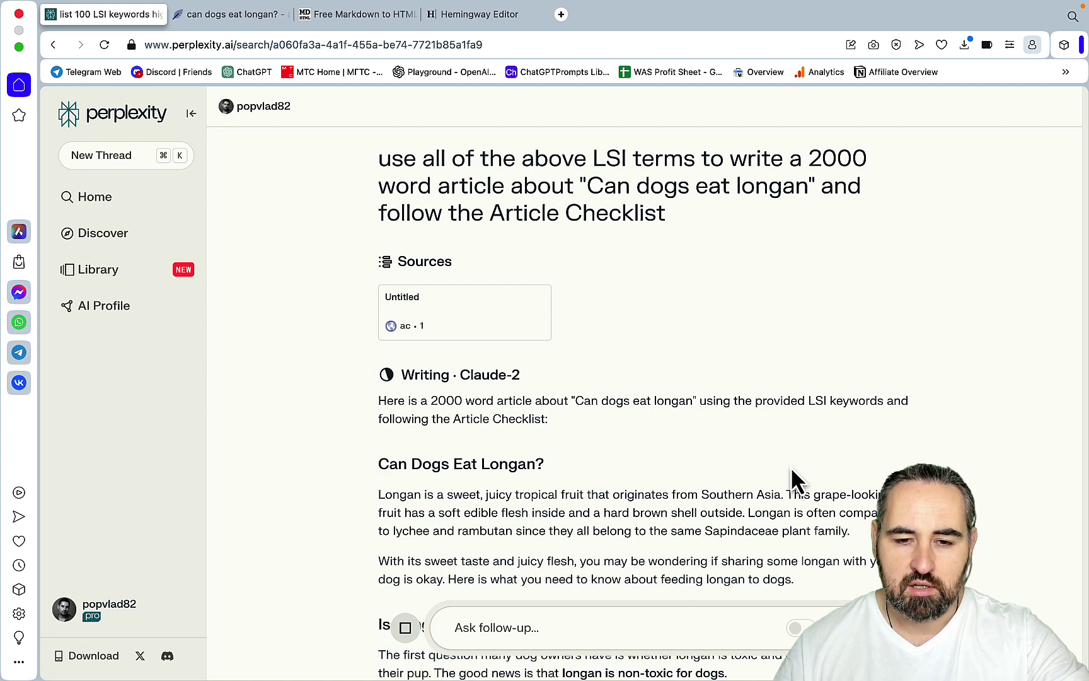
- Scroll to the end of the longan article answer and copy it
{"action": "scroll", "coordinate": [793, 480], "scroll_direction": "down", "scroll_amount": 3}
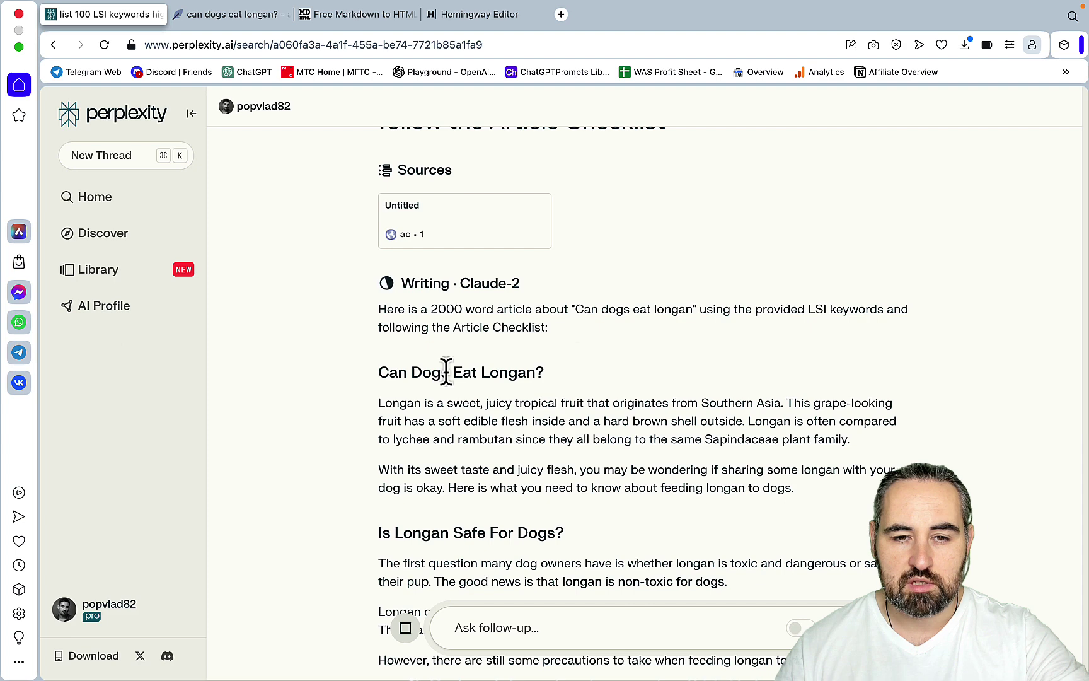
{"action": "scroll", "coordinate": [853, 425], "scroll_direction": "down", "scroll_amount": 3}
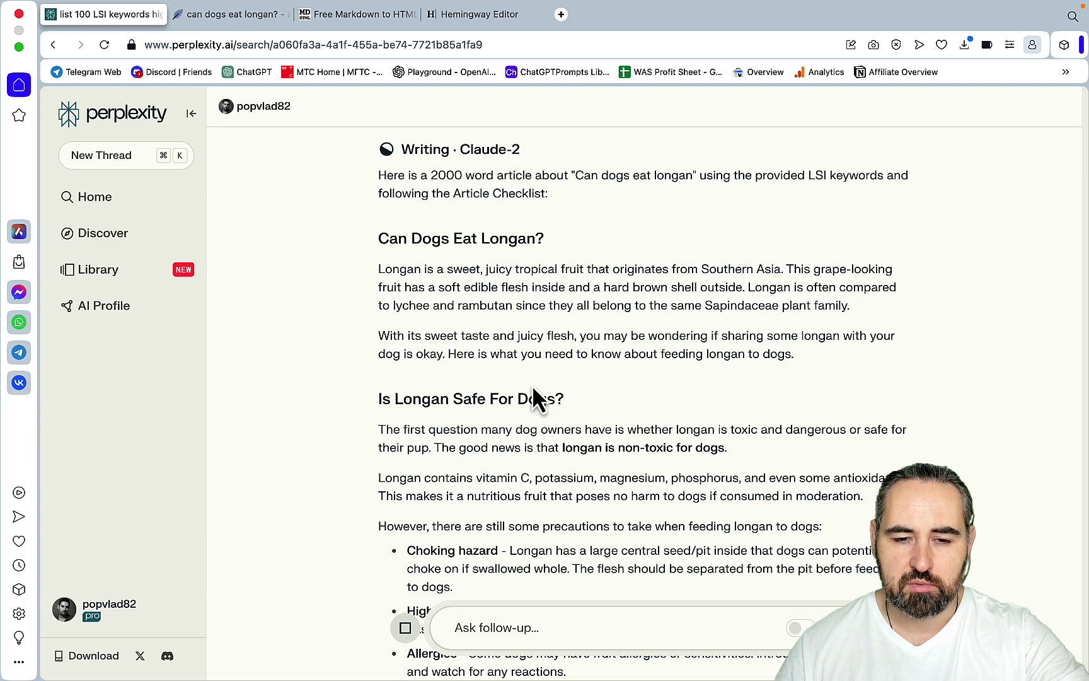
{"action": "scroll", "coordinate": [531, 393], "scroll_direction": "down", "scroll_amount": 3}
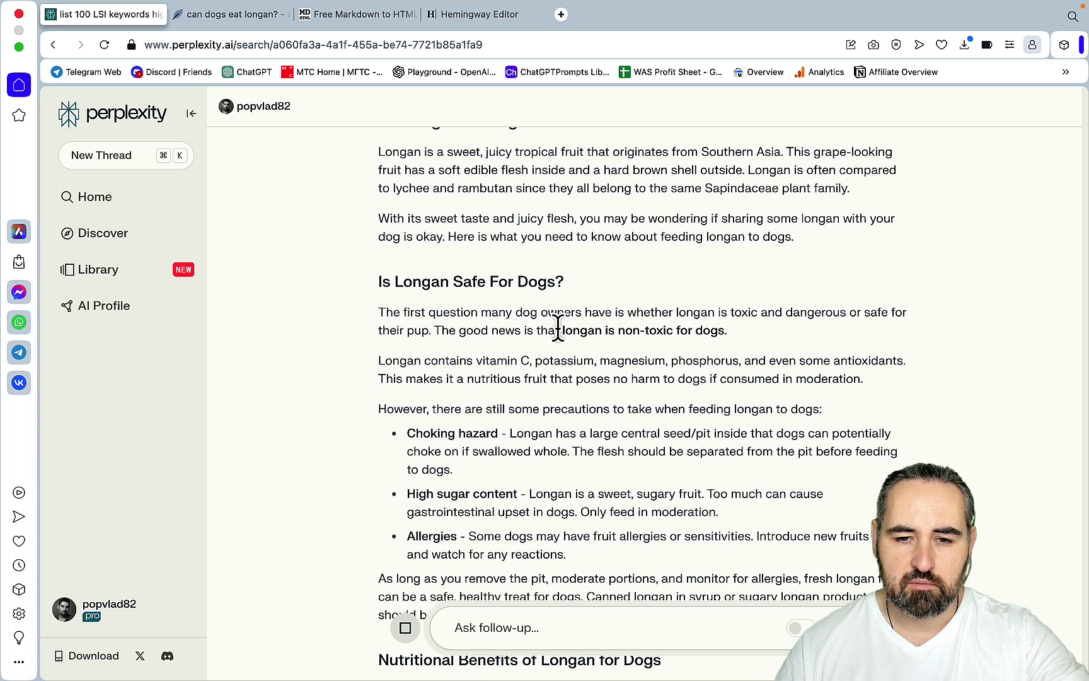
{"action": "left_click_drag", "start_coordinate": [563, 330], "coordinate": [728, 331]}
{"action": "scroll", "coordinate": [598, 435], "scroll_direction": "down", "scroll_amount": 8}
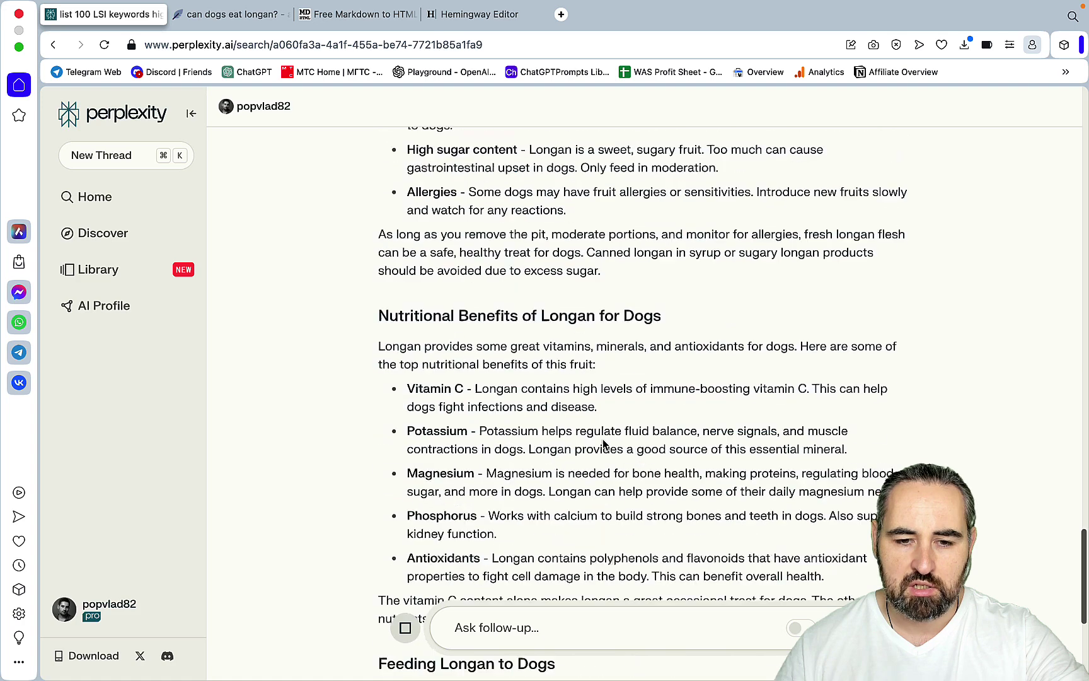
{"action": "scroll", "coordinate": [603, 445], "scroll_direction": "down", "scroll_amount": 8}
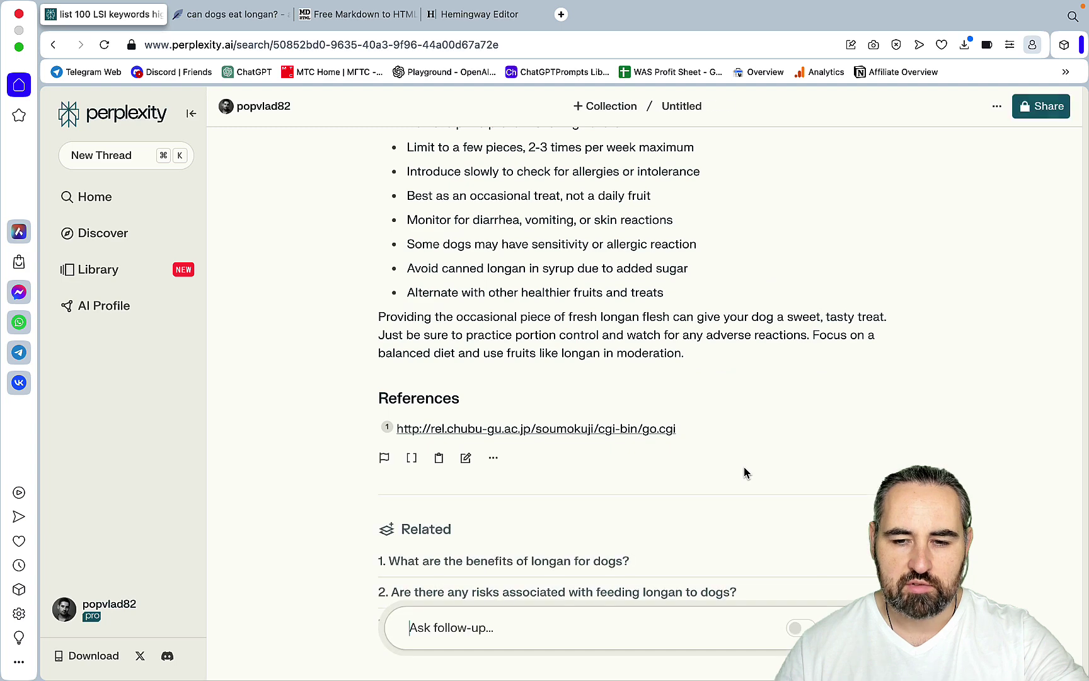
{"action": "left_click", "coordinate": [439, 458]}
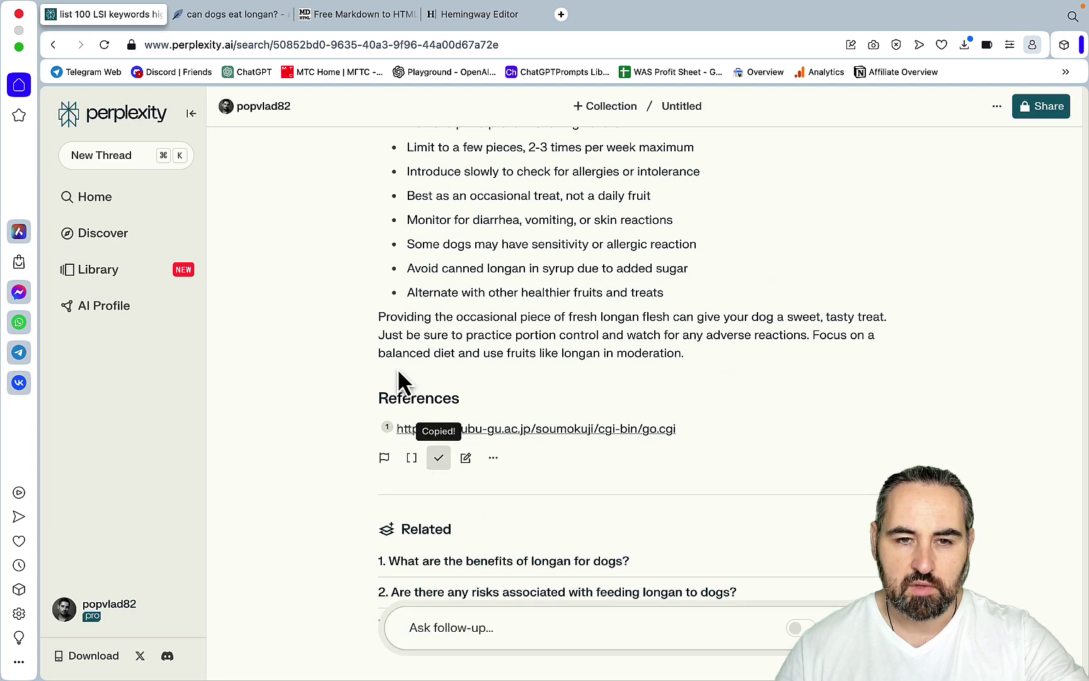
- Paste the longan article markdown into the converter and delete its References and Citations
{"action": "left_click", "coordinate": [365, 22]}
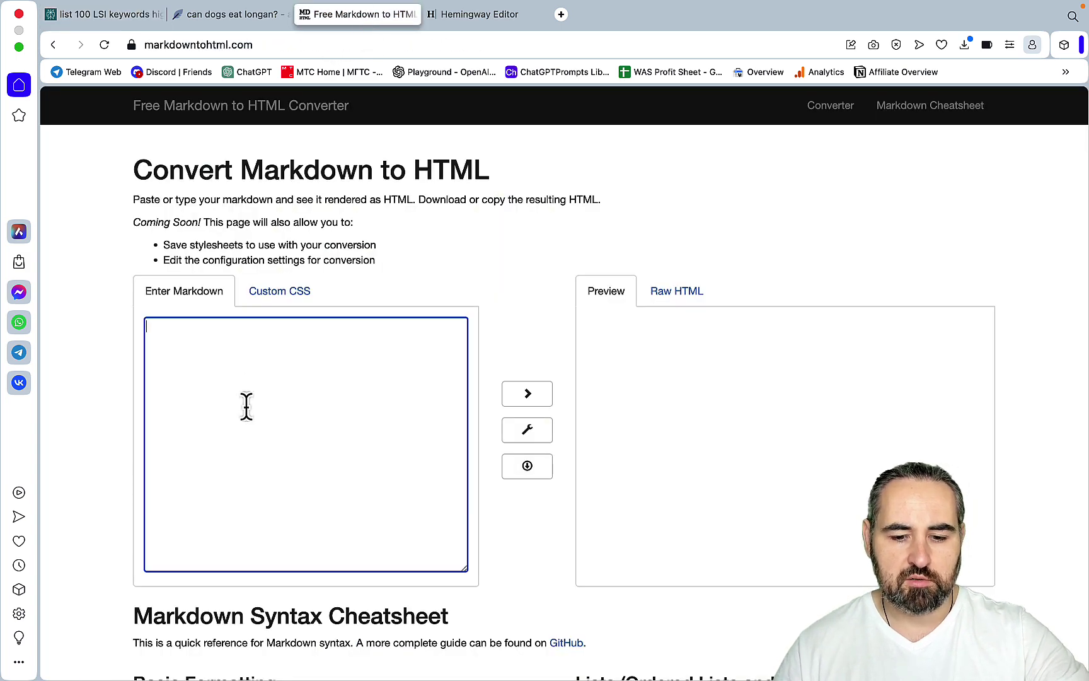
{"action": "key", "text": "super+v"}
{"action": "left_click_drag", "start_coordinate": [146, 459], "coordinate": [234, 580]}
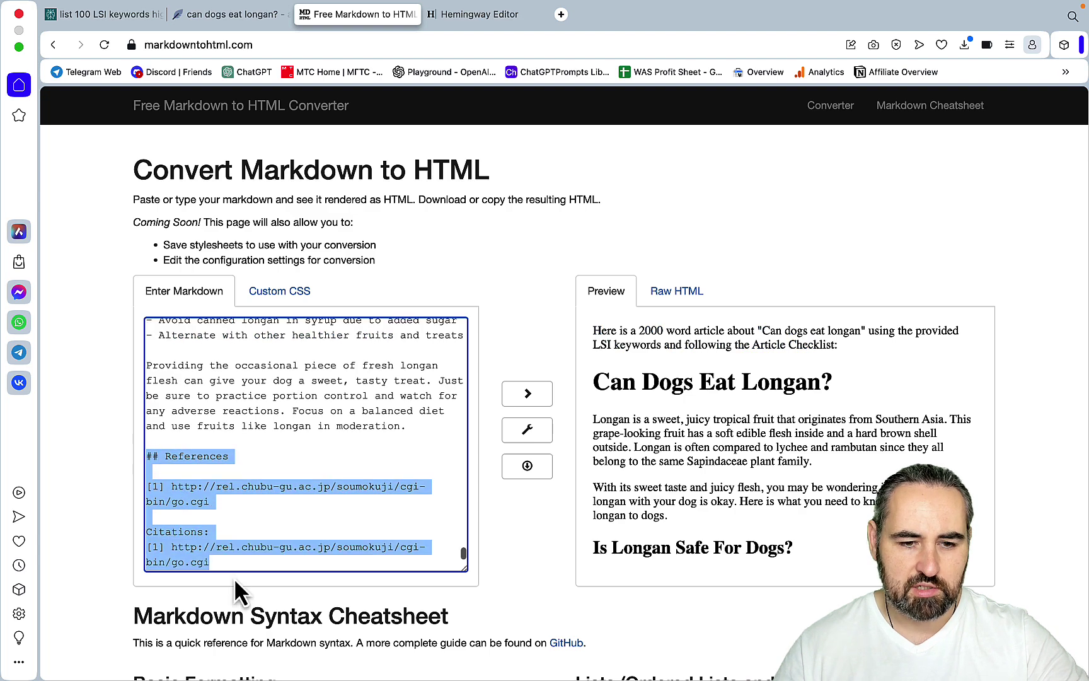
{"action": "key", "text": "BackSpace"}
{"action": "scroll", "coordinate": [243, 446], "scroll_direction": "up", "scroll_amount": 5}
{"action": "scroll", "coordinate": [243, 449], "scroll_direction": "up", "scroll_amount": 15}
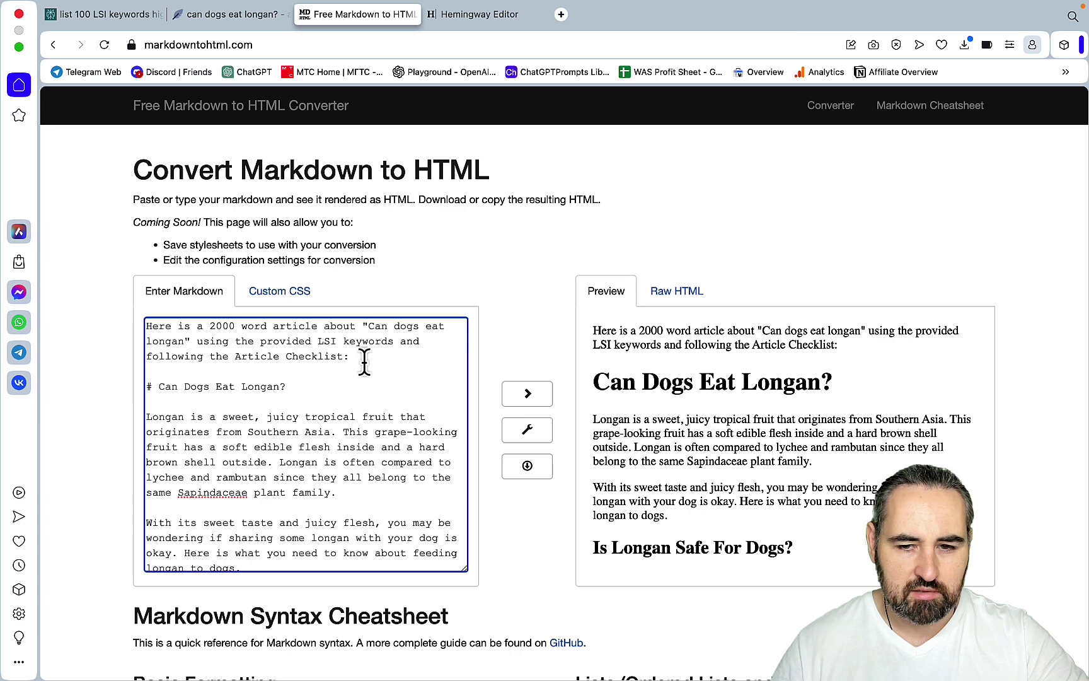
- Remove the introductory sentence and blank lines above the 'Can Dogs Eat Longan?' title
{"action": "left_click_drag", "start_coordinate": [365, 361], "coordinate": [121, 335]}
{"action": "key", "text": "BackSpace"}
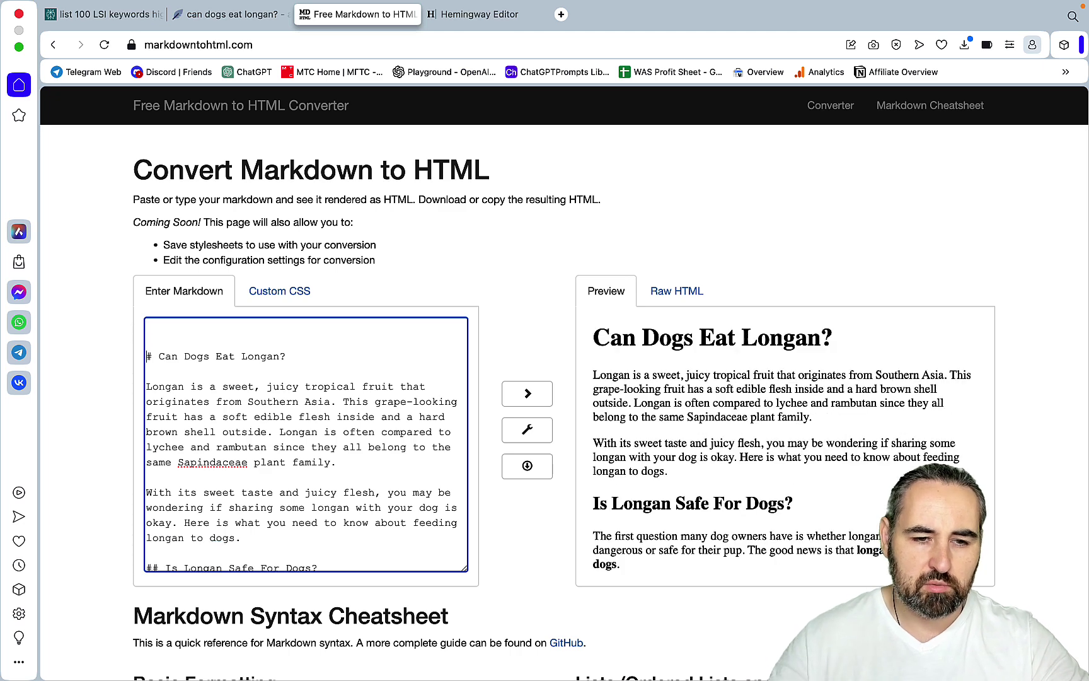
{"action": "key", "text": "BackSpace"}
{"action": "key", "text": "BackSpace"}
{"action": "scroll", "coordinate": [175, 370], "scroll_direction": "down", "scroll_amount": 5}
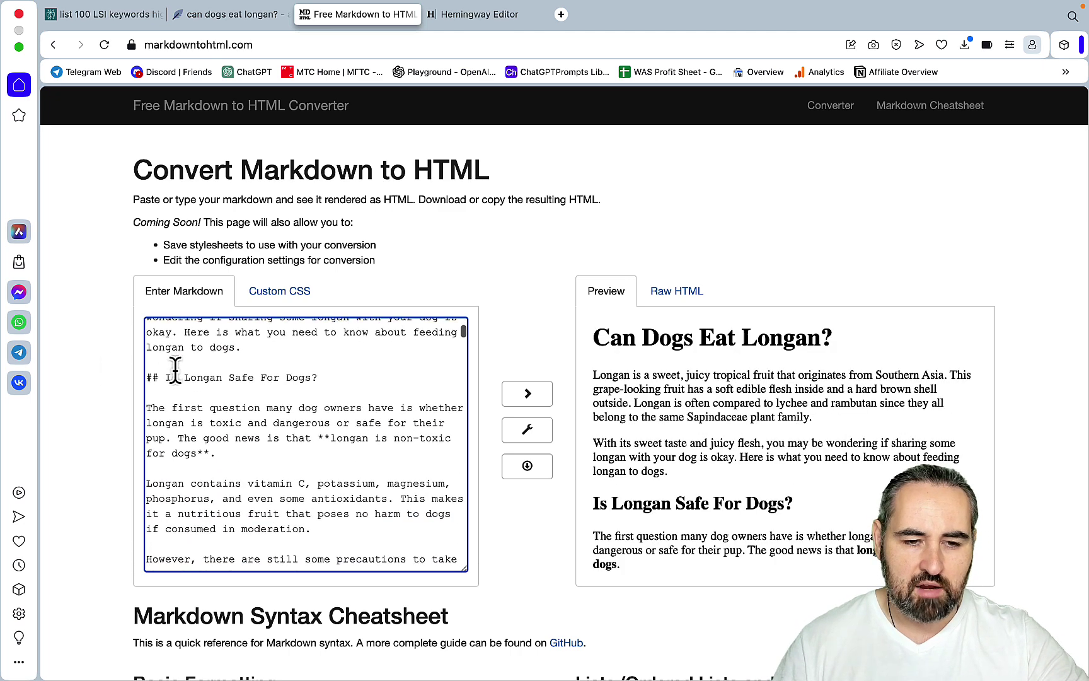
{"action": "scroll", "coordinate": [174, 370], "scroll_direction": "down", "scroll_amount": 3}
{"action": "scroll", "coordinate": [174, 384], "scroll_direction": "up", "scroll_amount": 5}
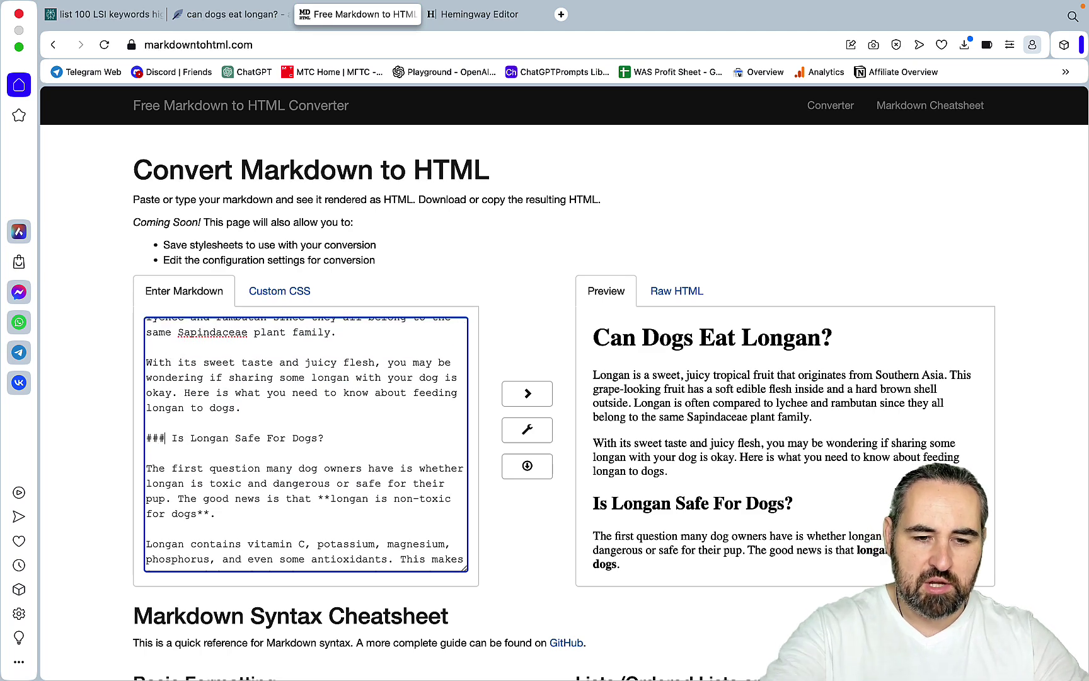
- Keep the safety heading at level two and select the whole rendered preview
{"action": "left_click", "coordinate": [162, 438]}
{"action": "type", "text": "#"}
{"action": "key", "text": "BackSpace"}
{"action": "scroll", "coordinate": [287, 496], "scroll_direction": "up", "scroll_amount": 3}
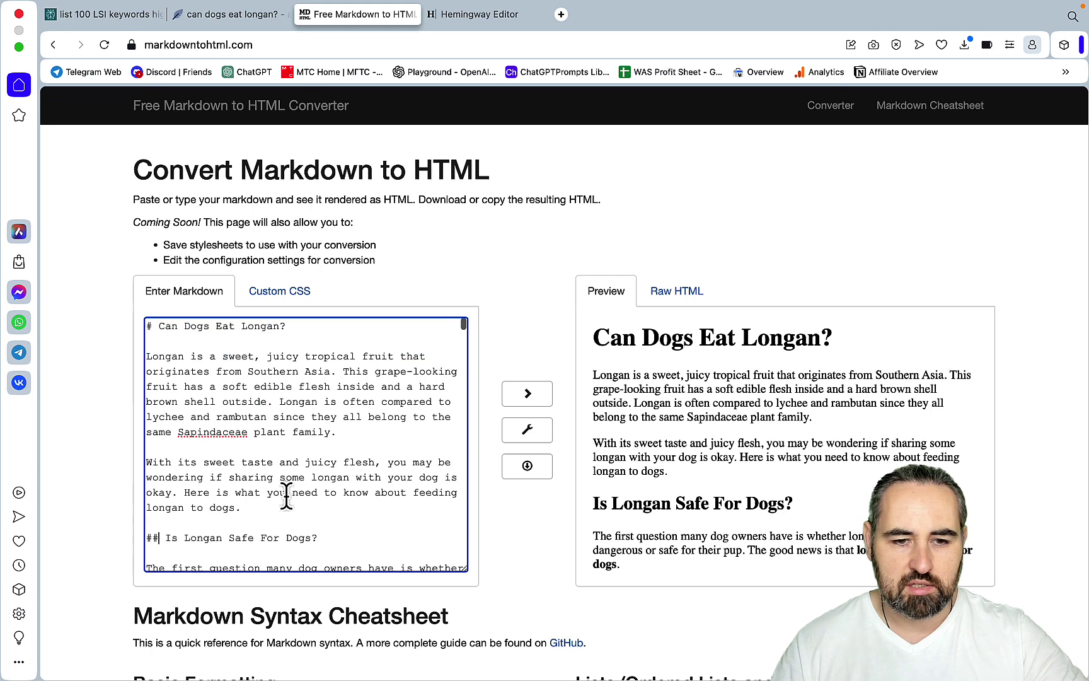
{"action": "left_click", "coordinate": [681, 448]}
{"action": "key", "text": "super+a"}
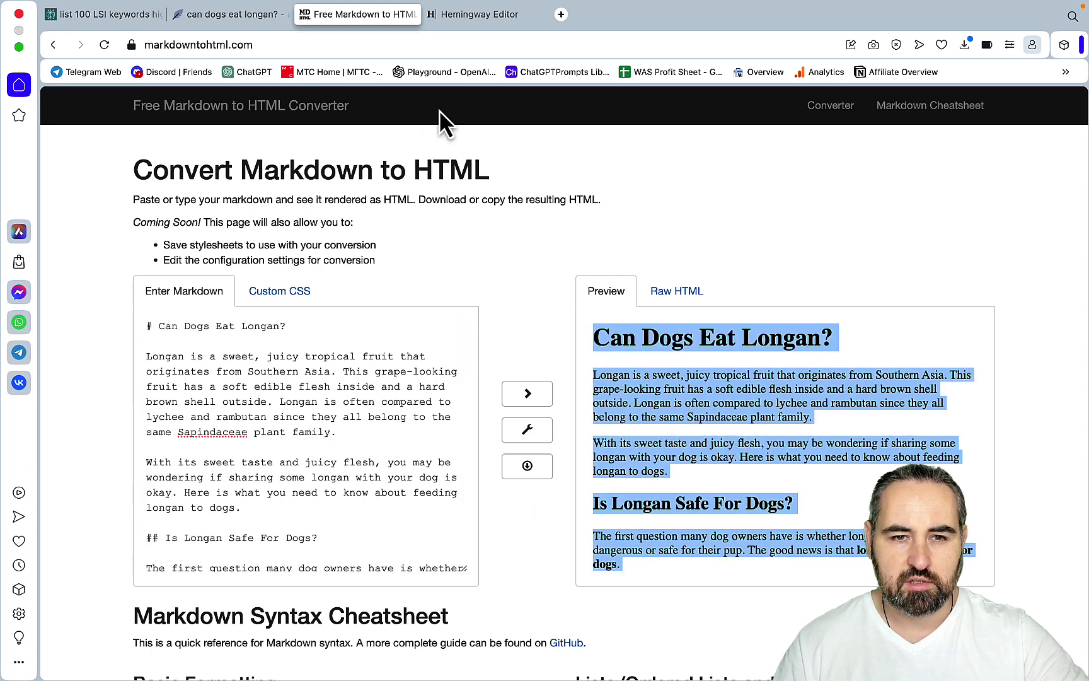
- Paste the converted article into the empty 'can dogs eat longan?' editor, dismissing the meta popup
{"action": "left_click", "coordinate": [257, 18]}
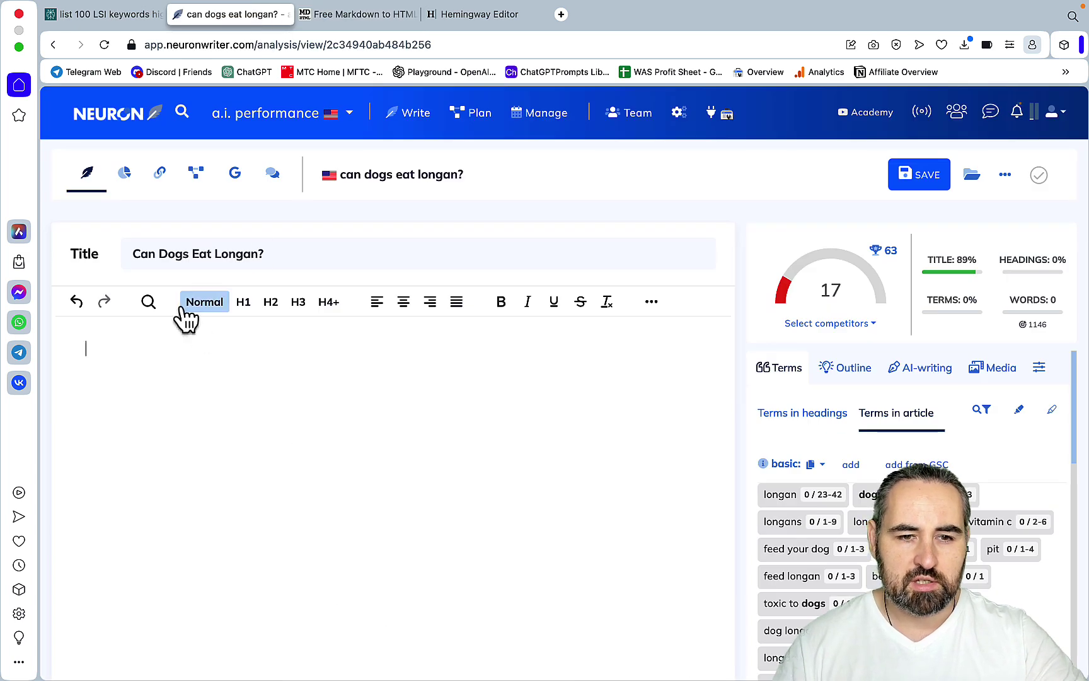
{"action": "left_click", "coordinate": [151, 256]}
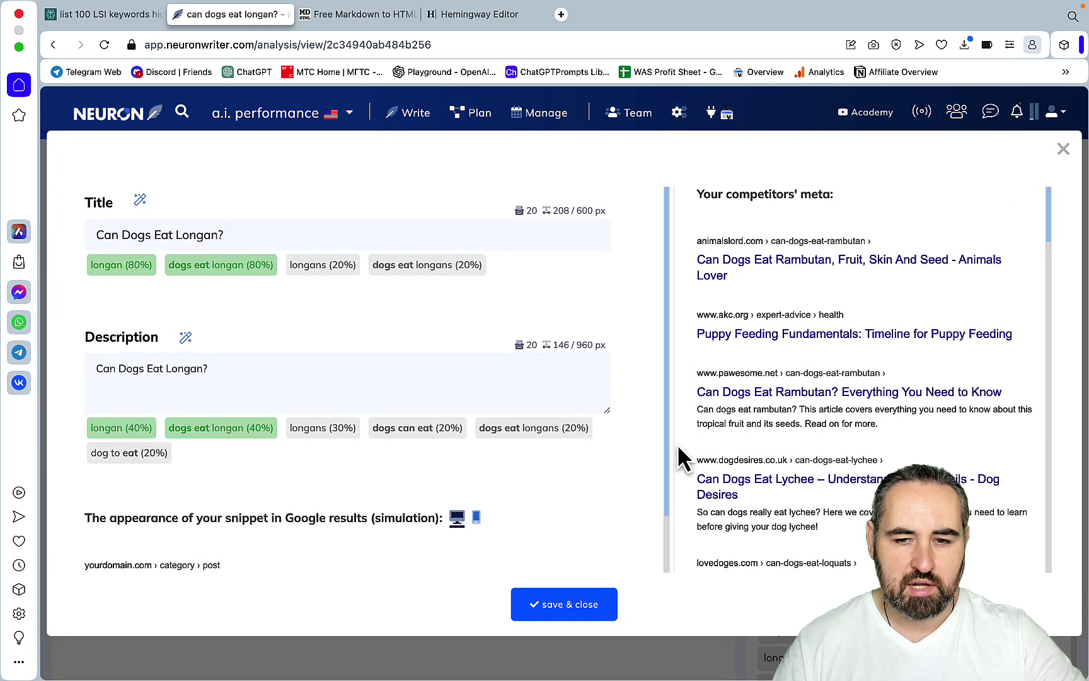
{"action": "left_click", "coordinate": [1064, 150]}
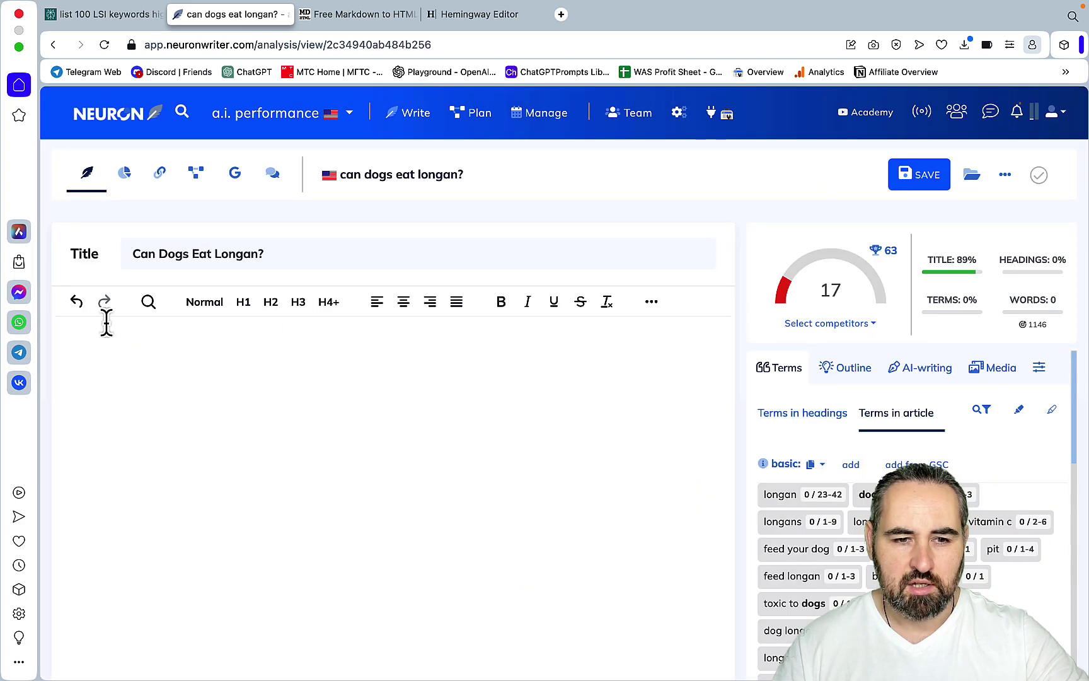
{"action": "left_click", "coordinate": [77, 343]}
{"action": "key", "text": "super+v"}
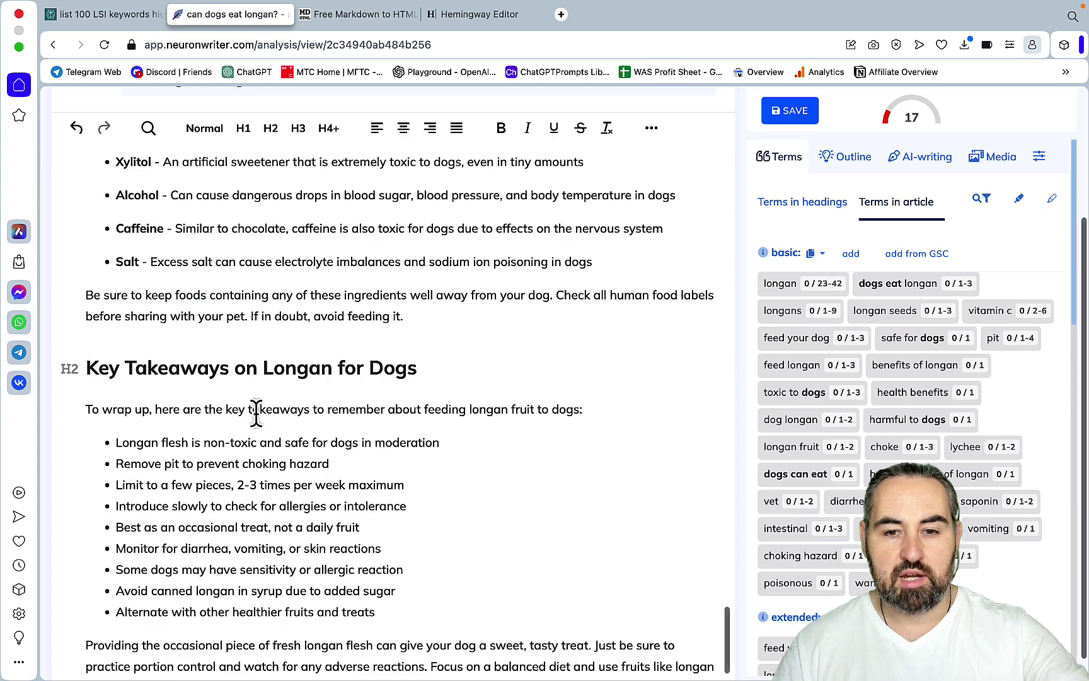
{"action": "scroll", "coordinate": [276, 434], "scroll_direction": "up", "scroll_amount": 20}
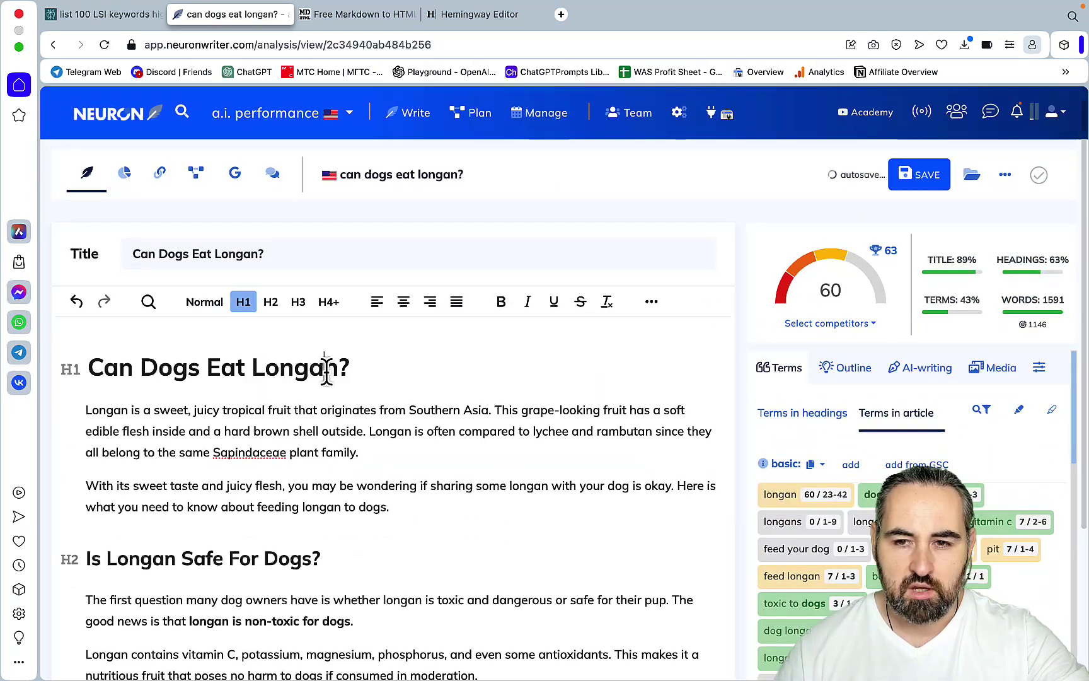
{"action": "left_click", "coordinate": [410, 384]}
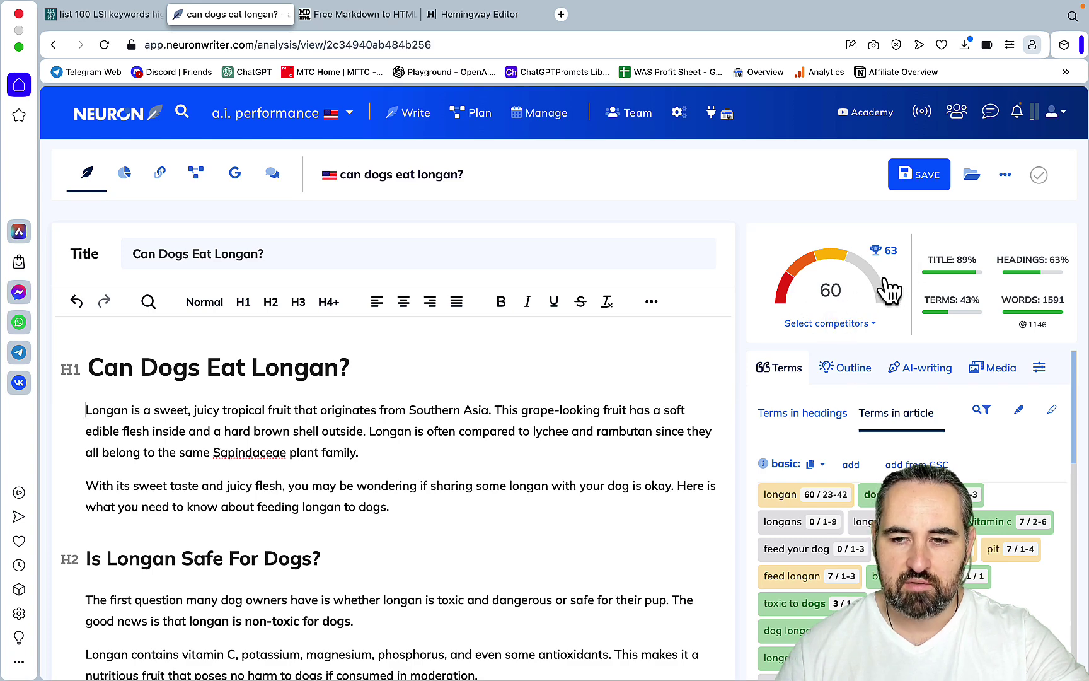
{"action": "mouse_move", "coordinate": [1056, 339]}
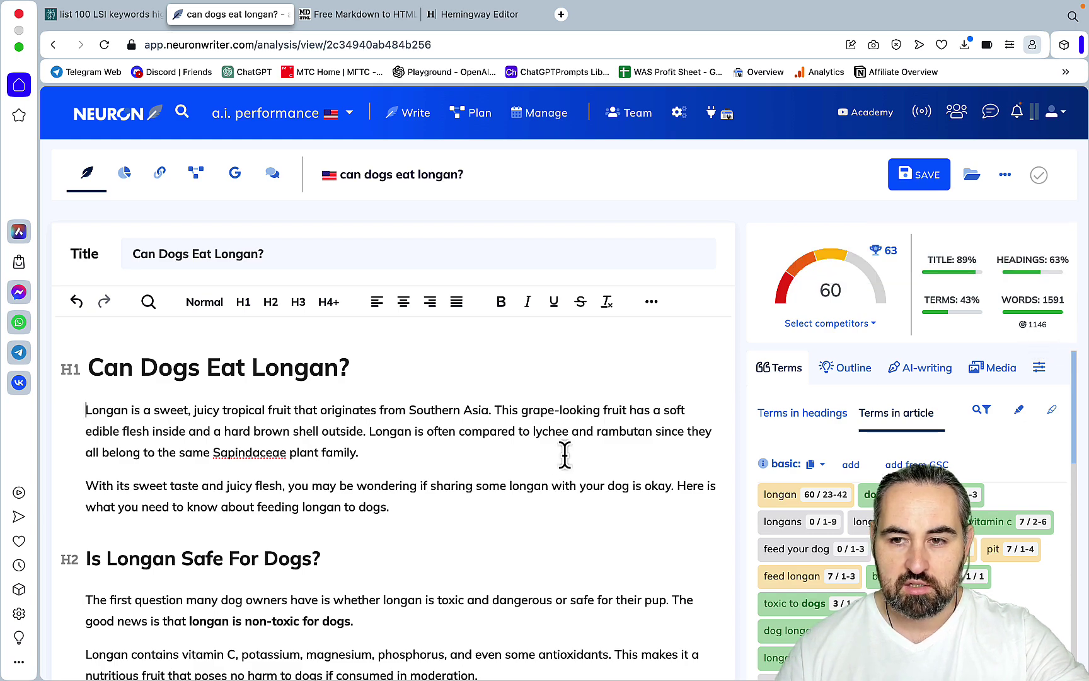
{"action": "scroll", "coordinate": [565, 455], "scroll_direction": "down", "scroll_amount": 5}
{"action": "scroll", "coordinate": [565, 455], "scroll_direction": "down", "scroll_amount": 20}
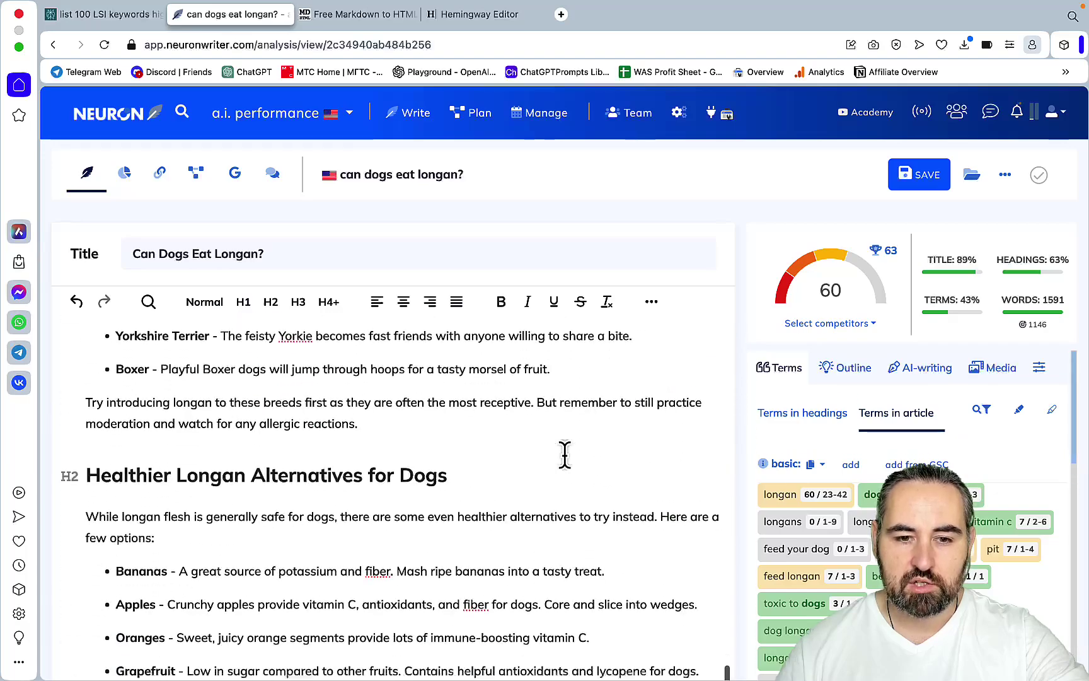
{"action": "scroll", "coordinate": [565, 455], "scroll_direction": "up", "scroll_amount": 20}
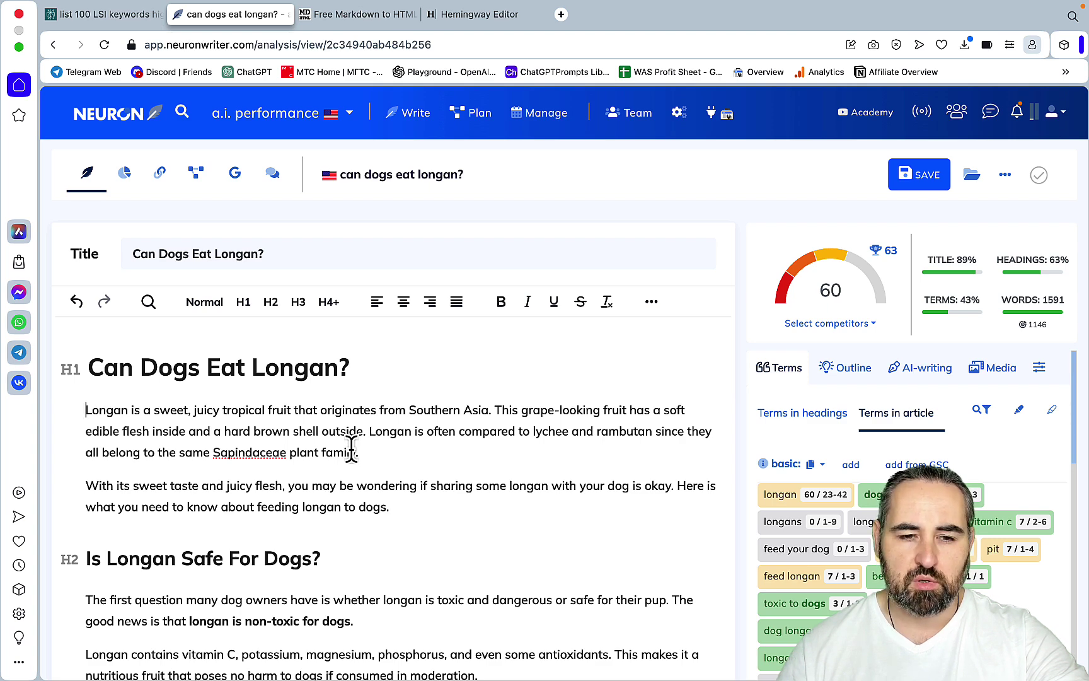
{"action": "scroll", "coordinate": [351, 447], "scroll_direction": "down", "scroll_amount": 20}
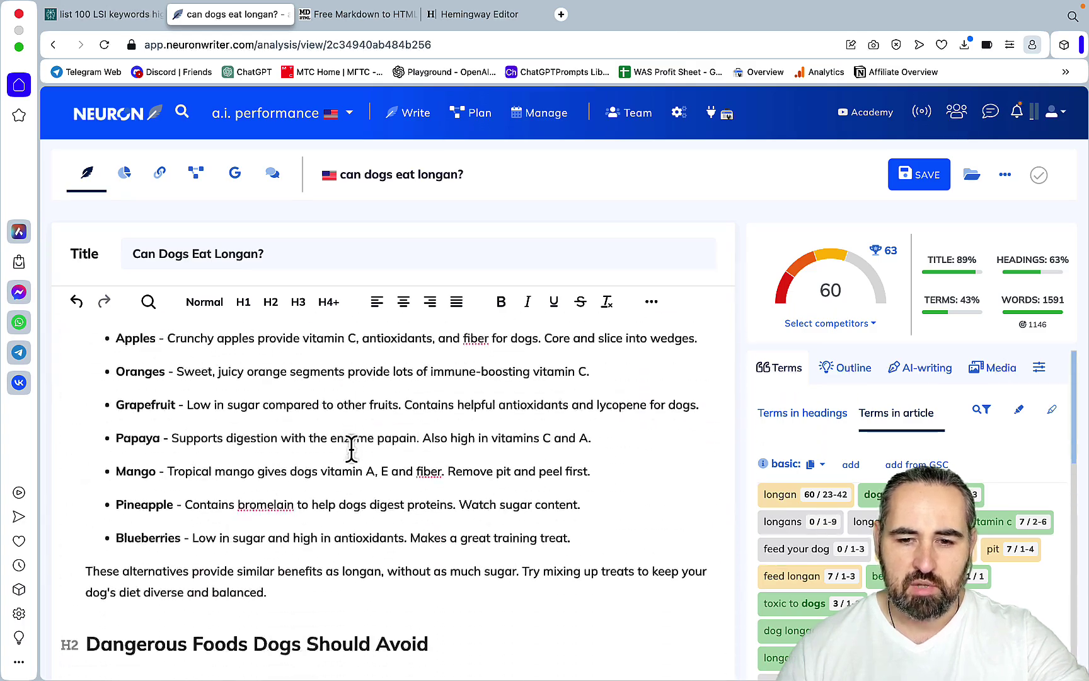
{"action": "scroll", "coordinate": [351, 447], "scroll_direction": "down", "scroll_amount": 13}
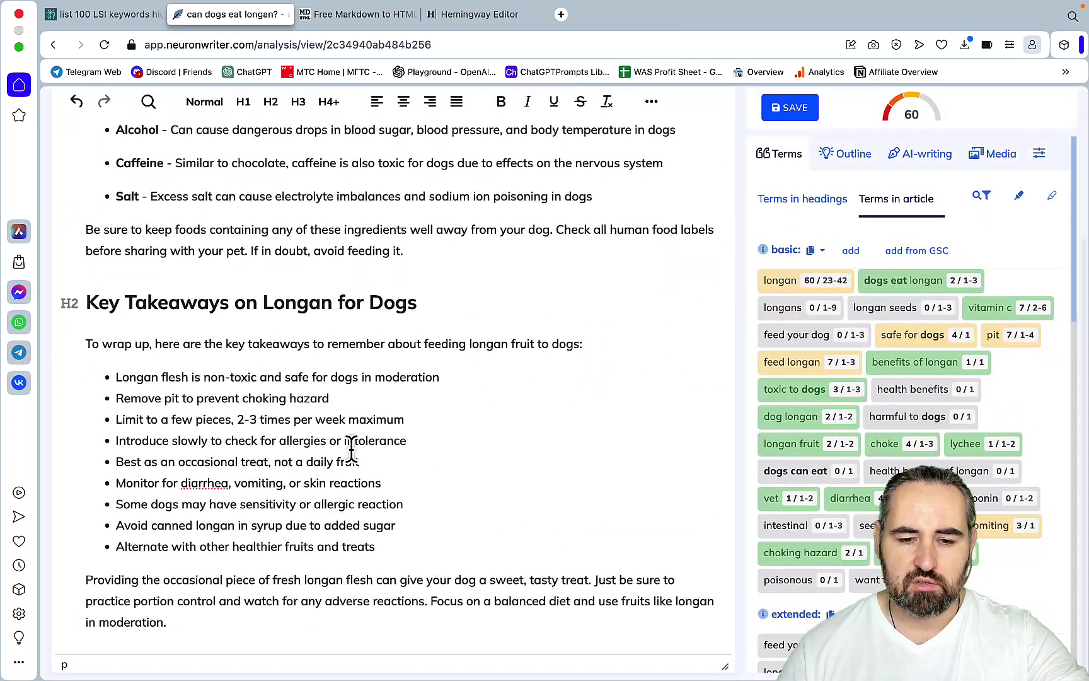
{"action": "scroll", "coordinate": [351, 449], "scroll_direction": "up", "scroll_amount": 20}
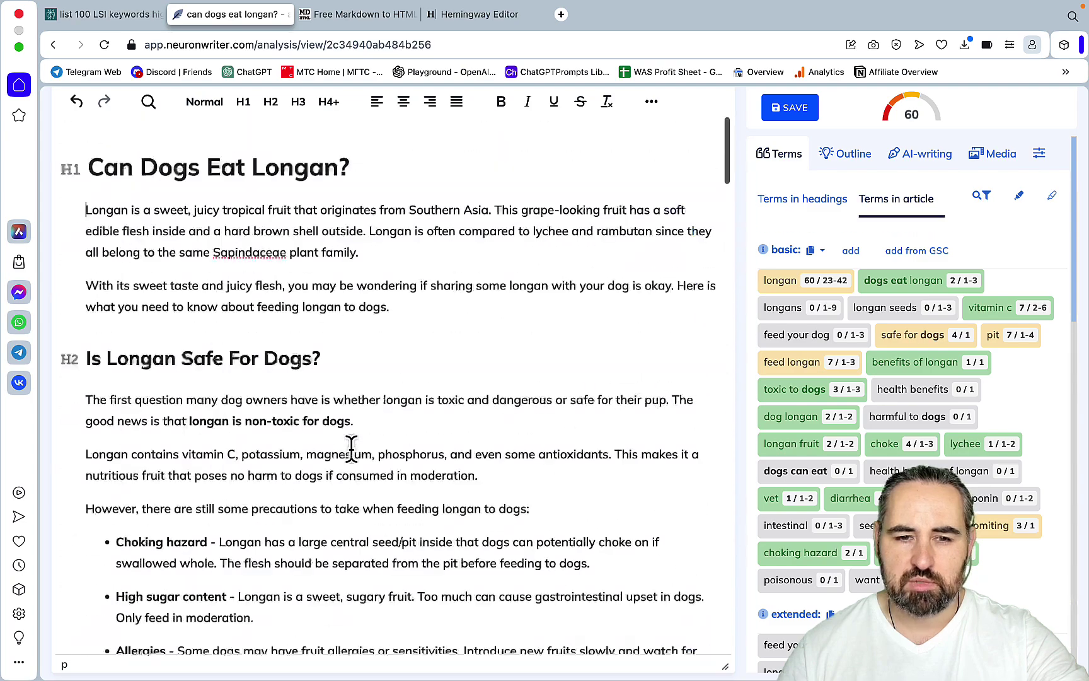
{"action": "scroll", "coordinate": [351, 447], "scroll_direction": "up", "scroll_amount": 3}
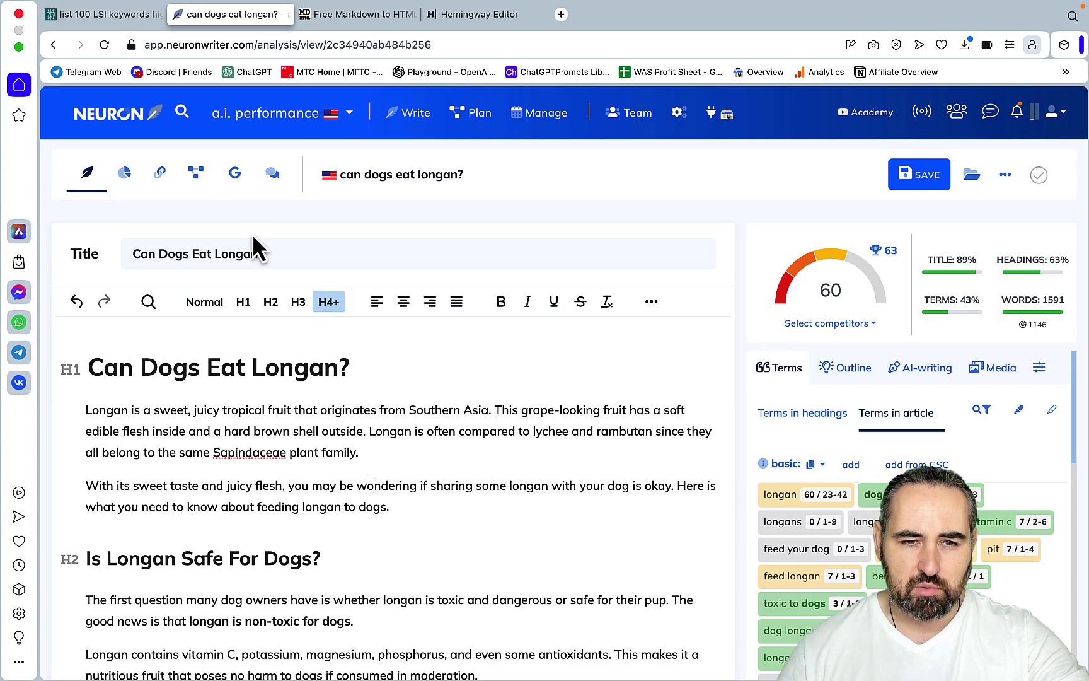
- Open the 'how to start crypto mining at home' analysis in a.i. performance and select its title
{"action": "left_click", "coordinate": [102, 113]}
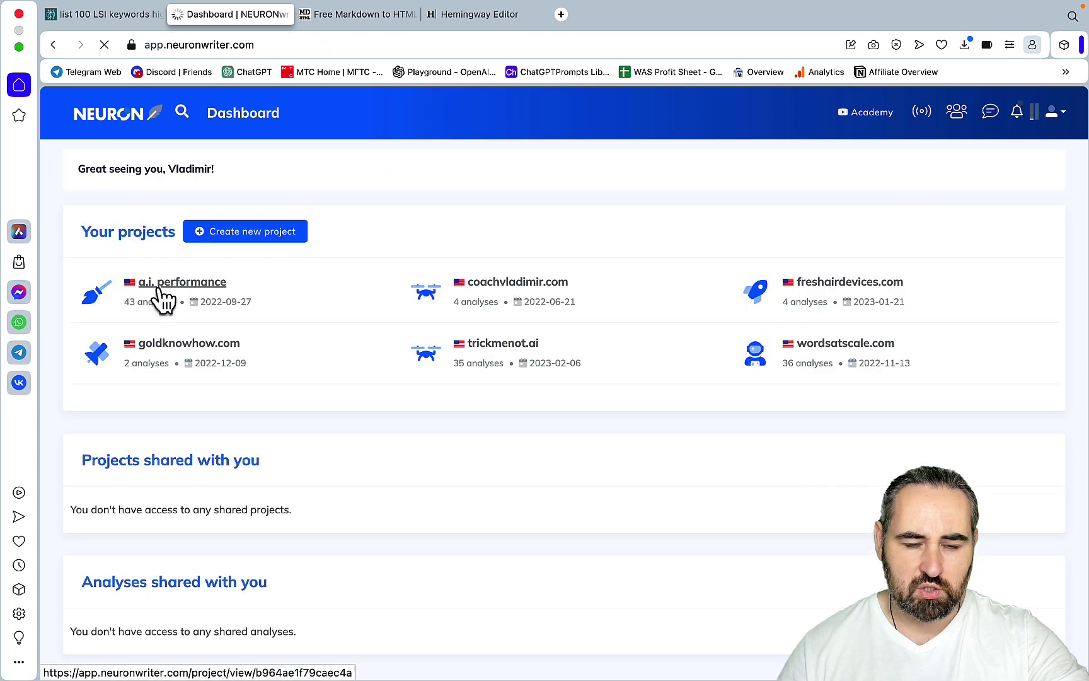
{"action": "left_click", "coordinate": [165, 284]}
{"action": "scroll", "coordinate": [167, 396], "scroll_direction": "down", "scroll_amount": 10}
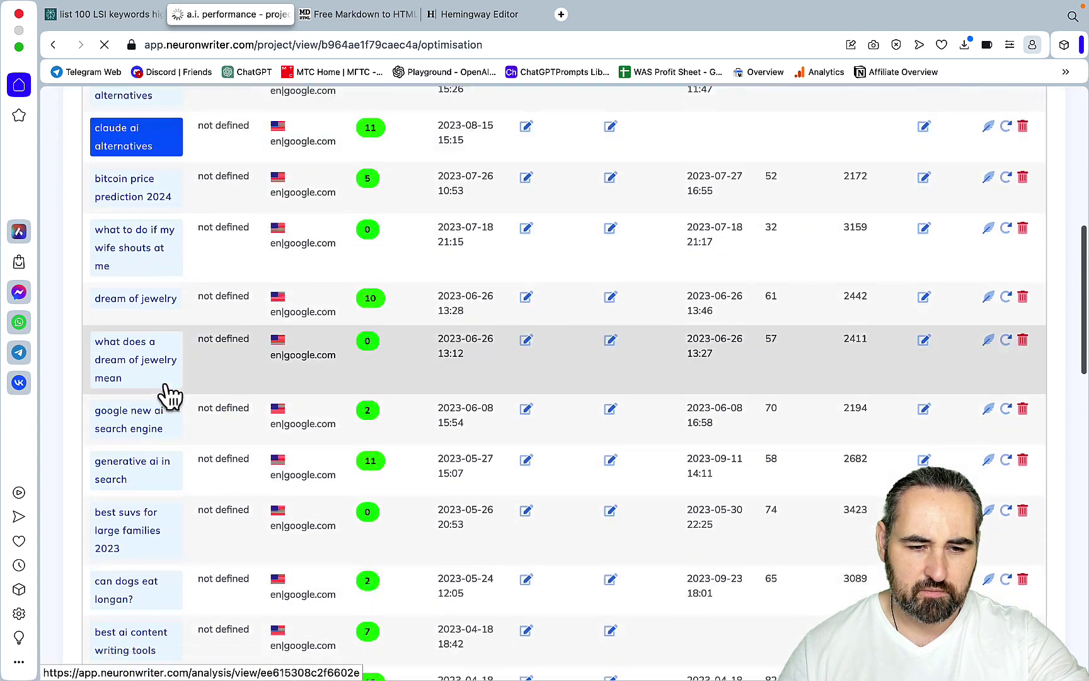
{"action": "scroll", "coordinate": [166, 396], "scroll_direction": "down", "scroll_amount": 5}
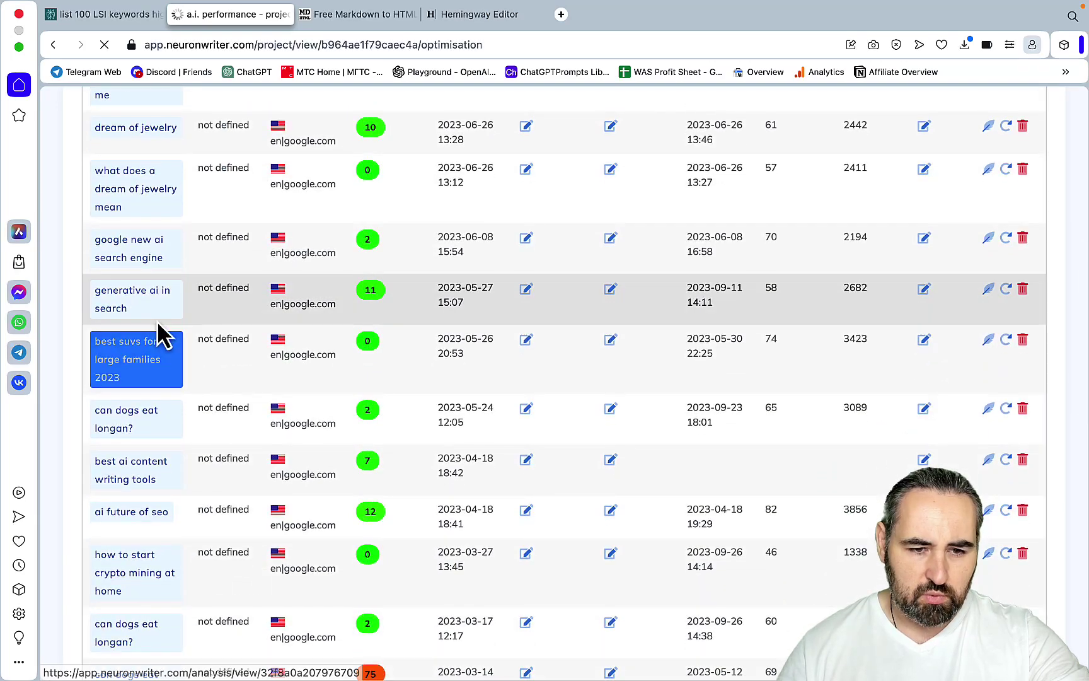
{"action": "scroll", "coordinate": [178, 479], "scroll_direction": "down", "scroll_amount": 2}
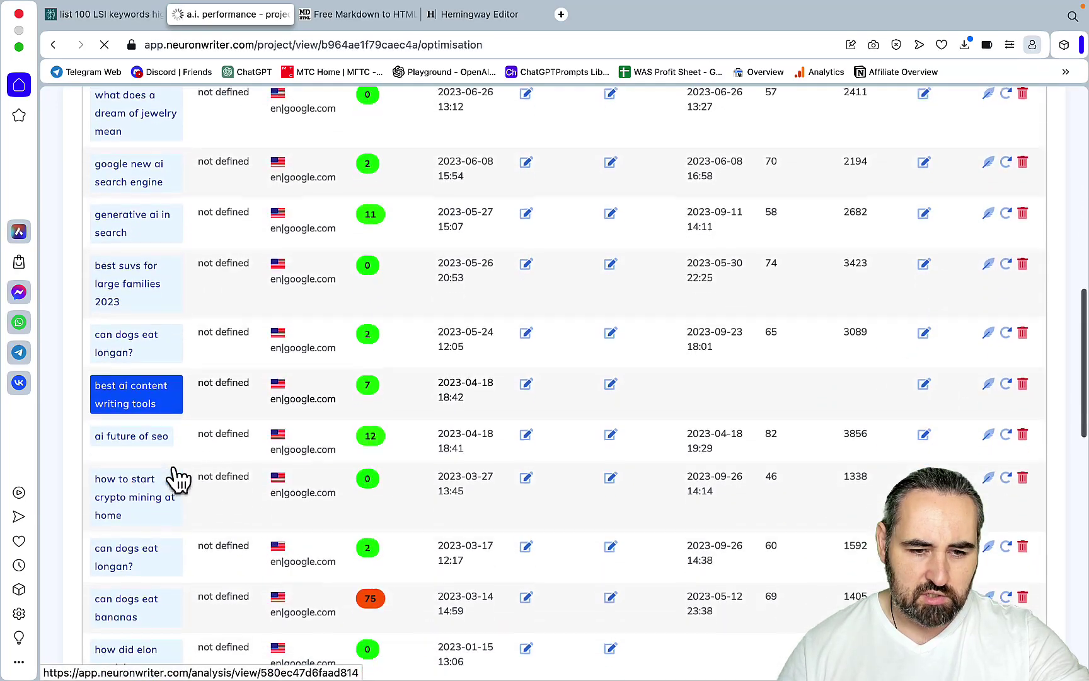
{"action": "left_click", "coordinate": [139, 503]}
{"action": "left_click_drag", "start_coordinate": [327, 239], "coordinate": [132, 221]}
{"action": "key", "text": "super+c"}
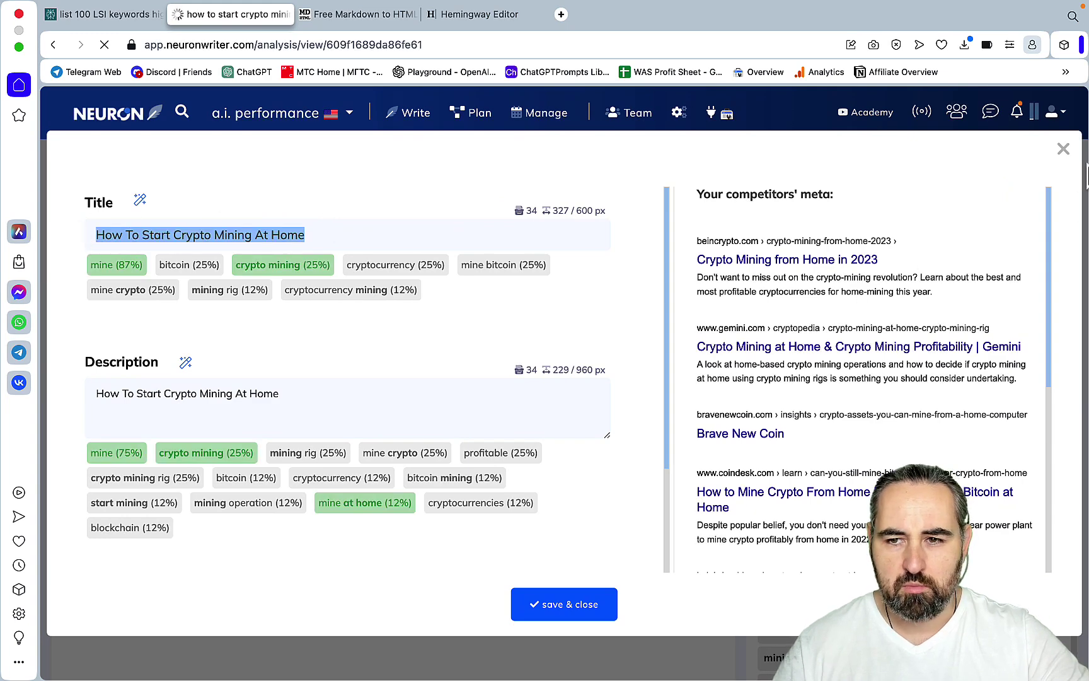
{"action": "left_click", "coordinate": [1064, 149]}
- In a new Perplexity thread, request 1000 highly relevant LSI keywords for 'How To Start Crypto Mining At Home'
{"action": "left_click", "coordinate": [122, 18]}
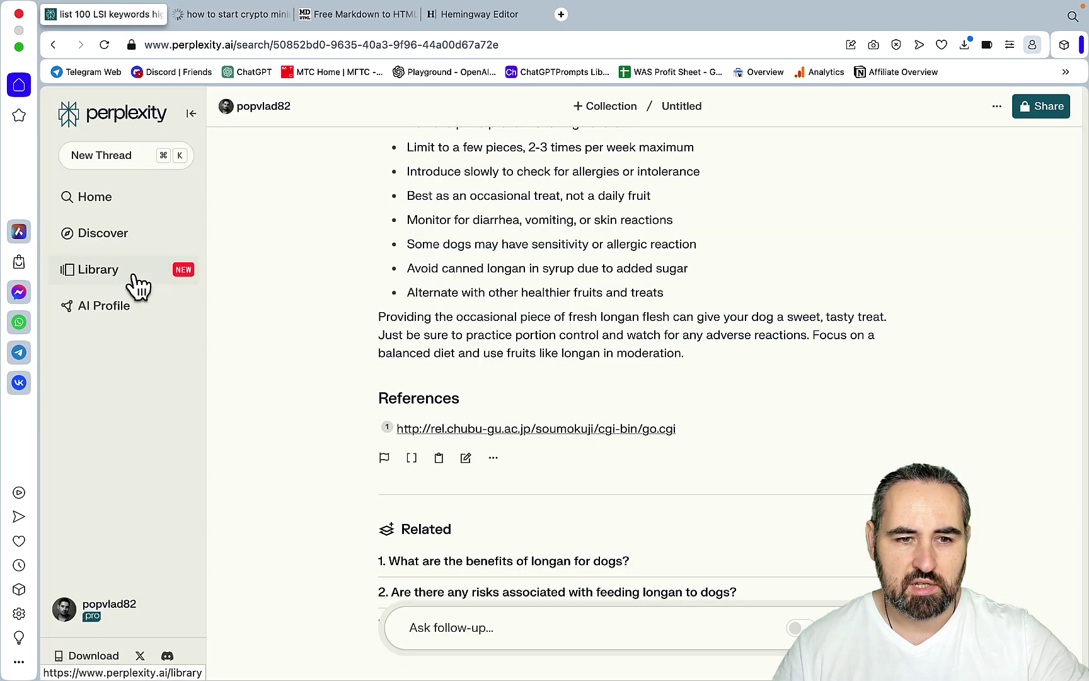
{"action": "left_click", "coordinate": [93, 165]}
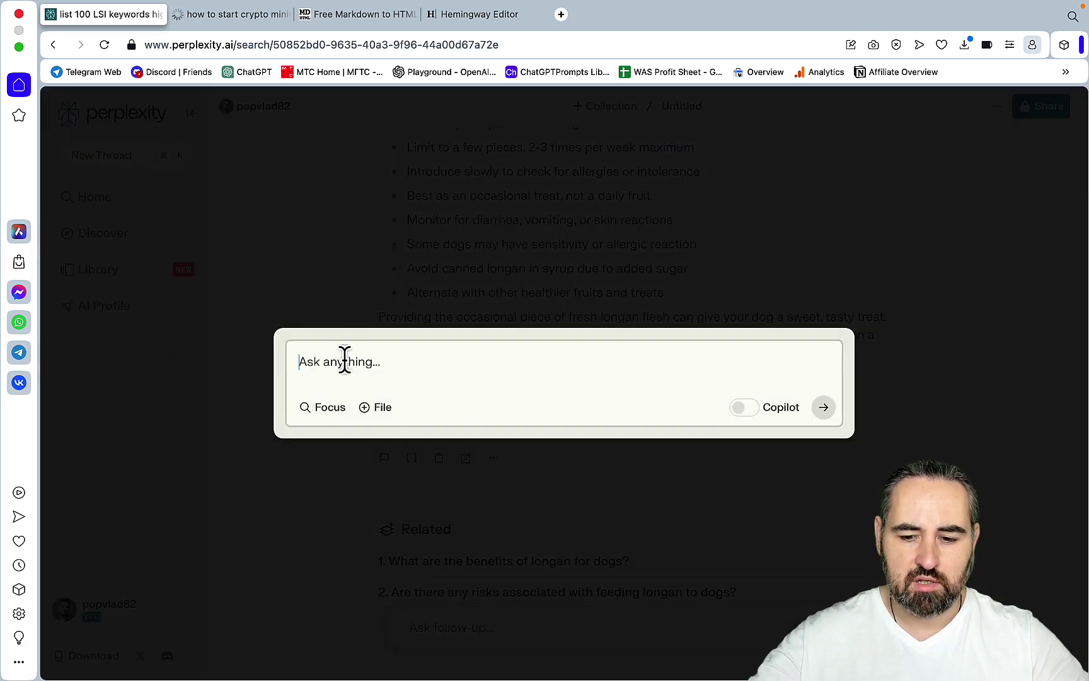
{"action": "type", "text": "List 1000 highy rele"}
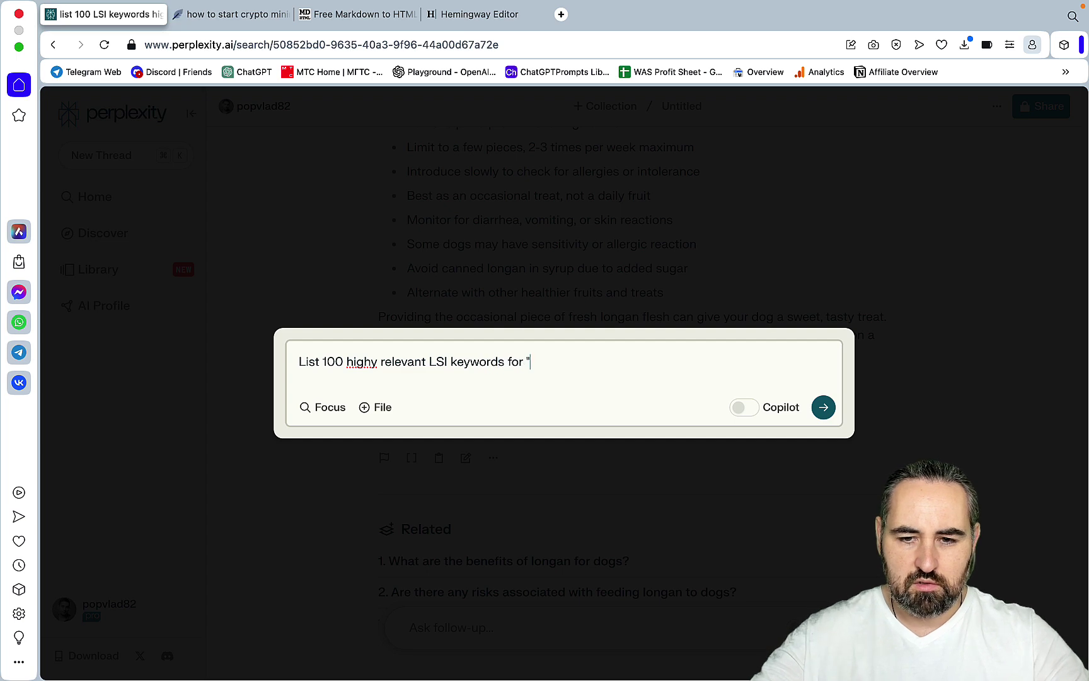
{"action": "type", "text": "vant LSI keywords for \""}
{"action": "key", "text": "super+v"}
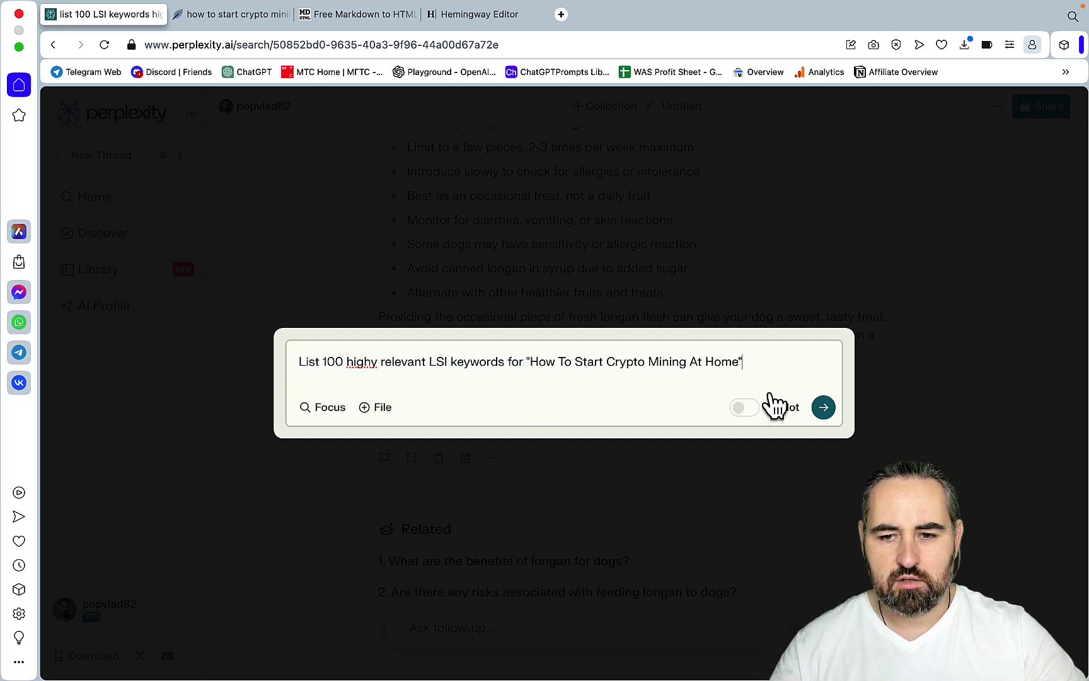
{"action": "key", "text": "Return"}
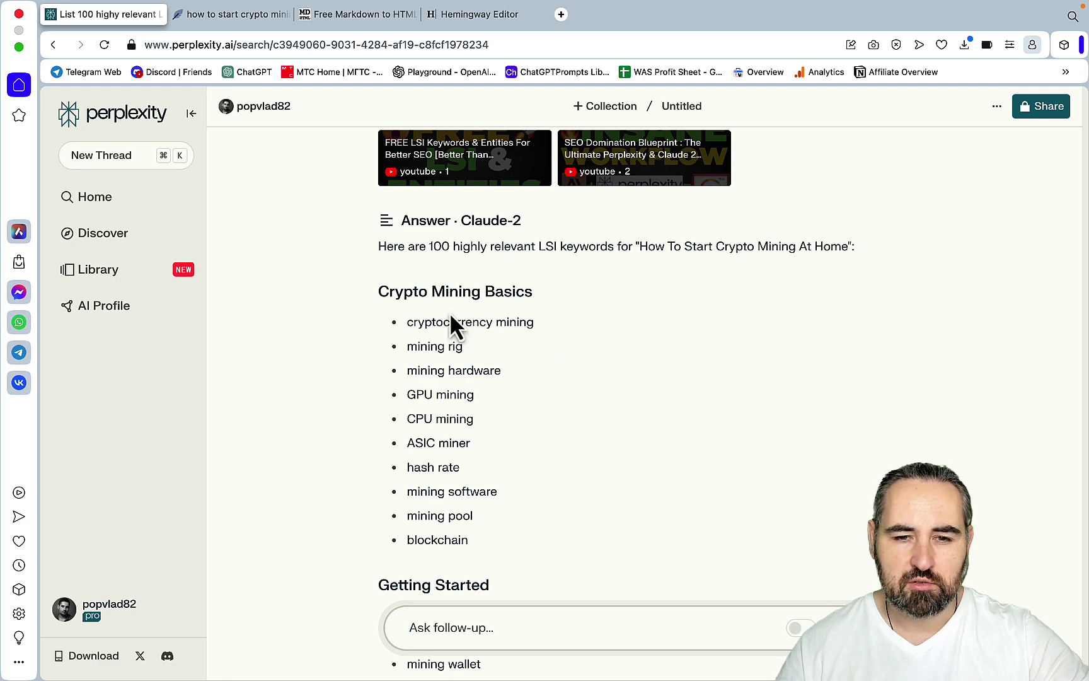
- Paste the crypto mining article prompt into Perplexity's follow-up box, change 2000 words to 3000, and submit
{"action": "scroll", "coordinate": [616, 341], "scroll_direction": "down", "scroll_amount": 5}
{"action": "scroll", "coordinate": [616, 341], "scroll_direction": "down", "scroll_amount": 12}
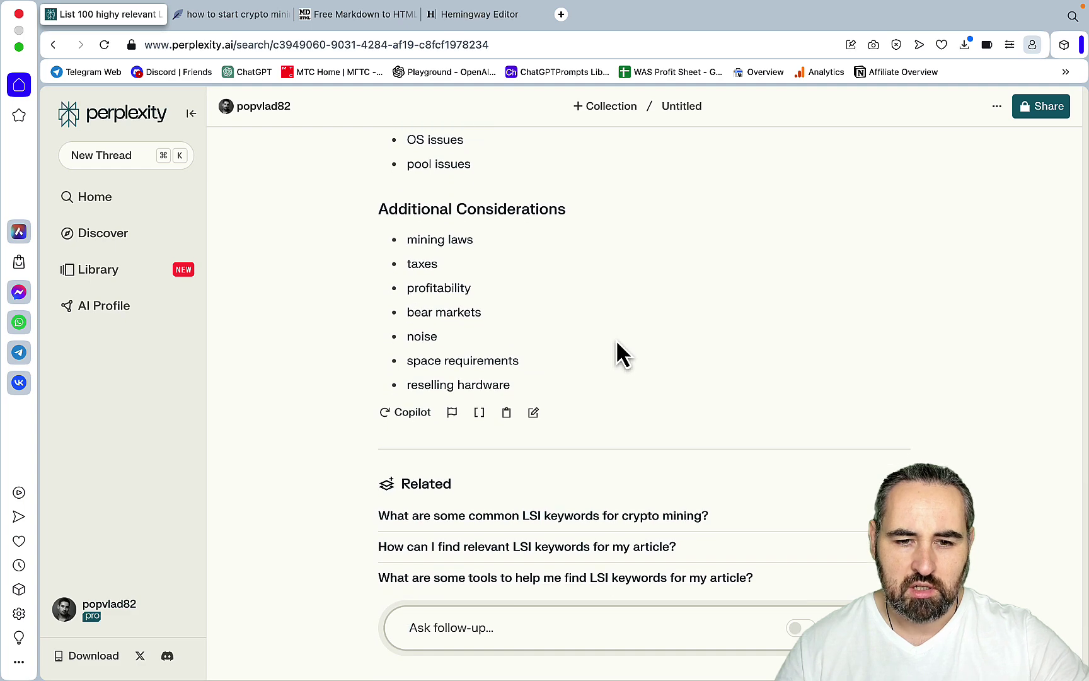
{"action": "scroll", "coordinate": [616, 342], "scroll_direction": "down", "scroll_amount": 2}
{"action": "type", "text": "use all of the above to write a 2000 word article about \"How To Start Crypto Mining at Home\" and follow the Article Checklist"}
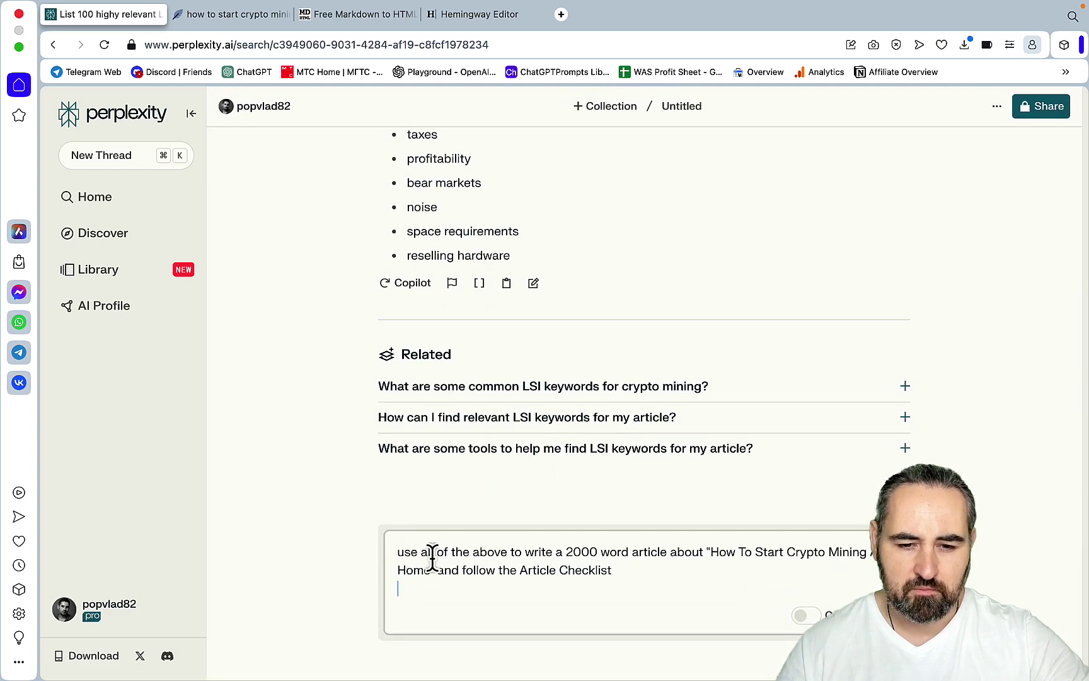
{"action": "left_click", "coordinate": [574, 552]}
{"action": "key", "text": "BackSpace"}
{"action": "type", "text": "3"}
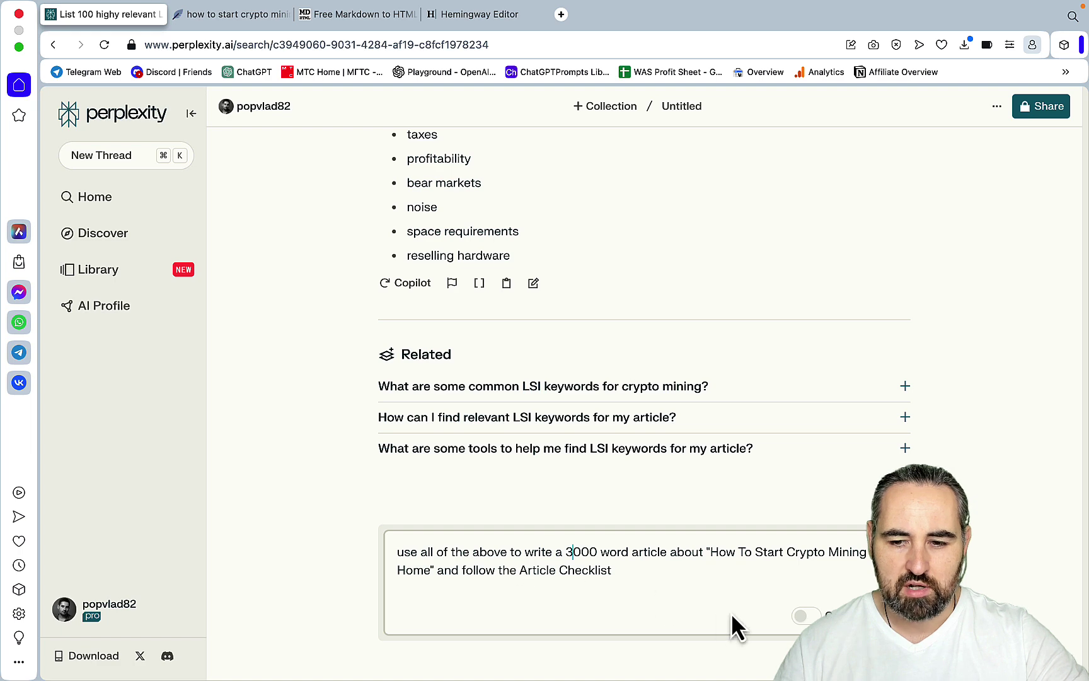
{"action": "key", "text": "Return"}
- Paste the full longan article from NeuronWriter into Hemingway Editor, which rates it Grade 5 at 1594 words
{"action": "key", "text": "ctrl+shift+Tab"}
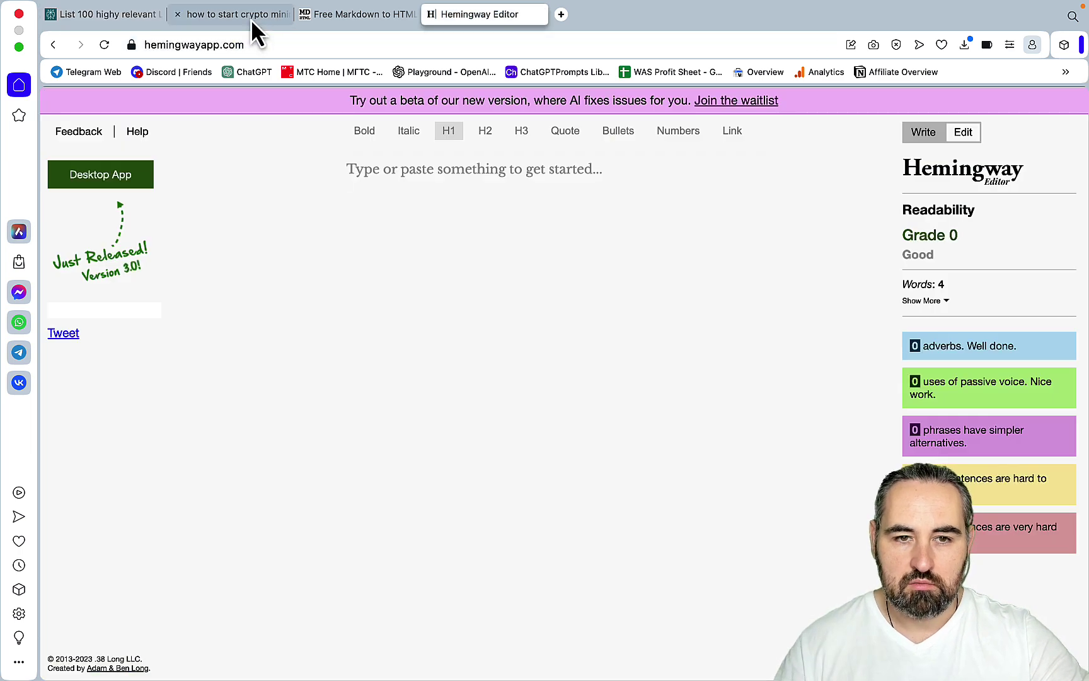
{"action": "left_click", "coordinate": [243, 14]}
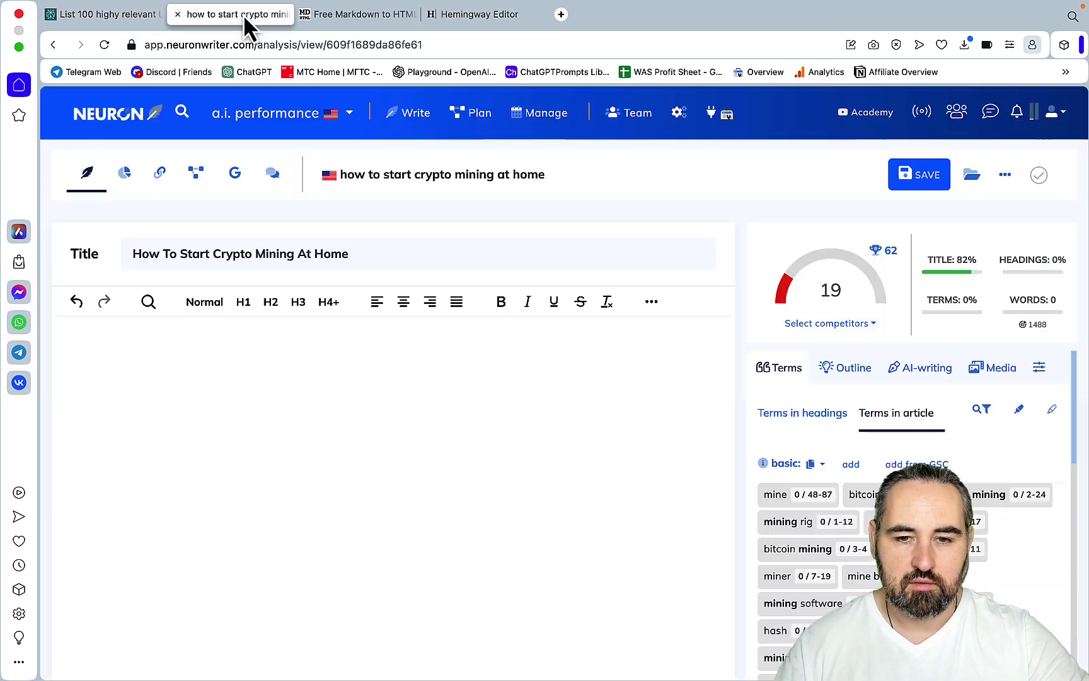
{"action": "left_click", "coordinate": [101, 117]}
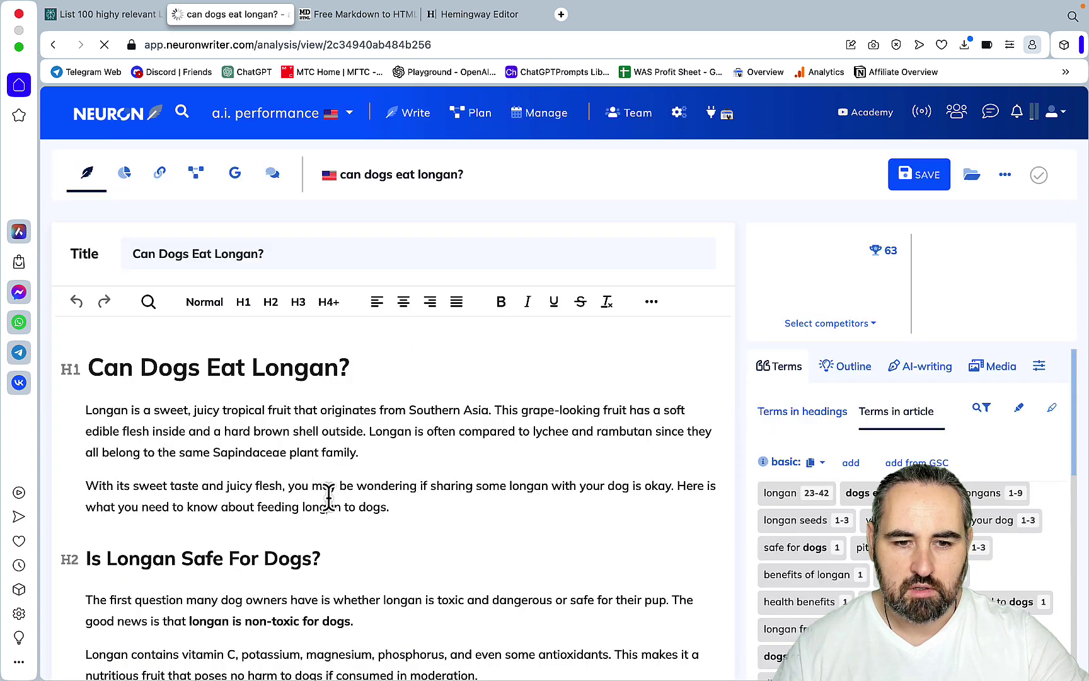
{"action": "key", "text": "super+a"}
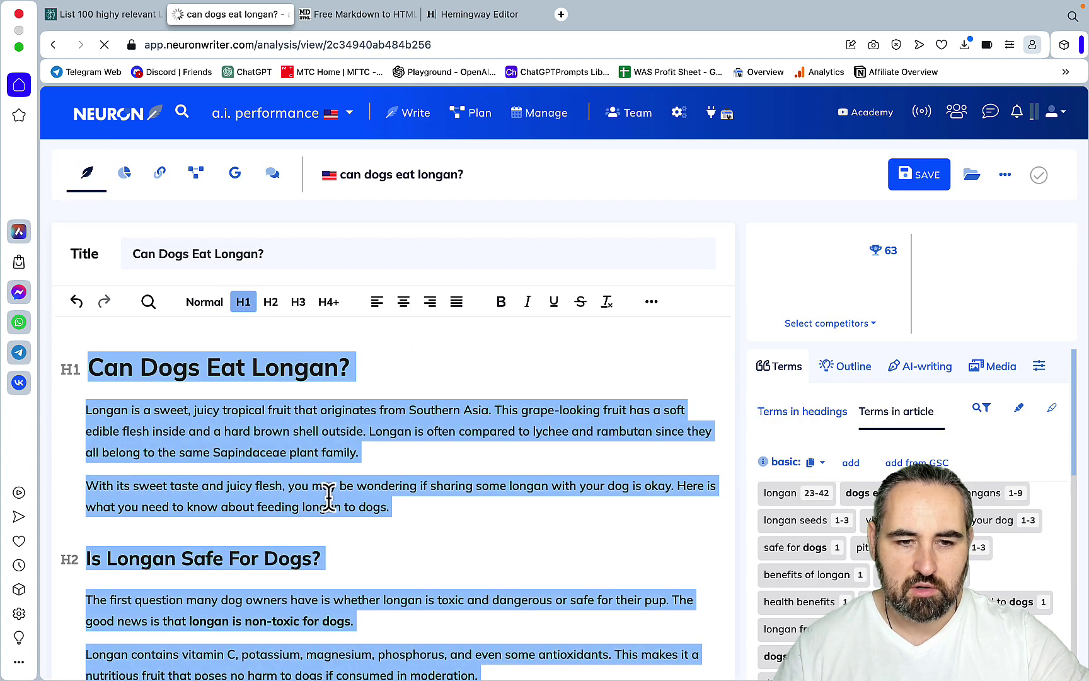
{"action": "left_click", "coordinate": [491, 24]}
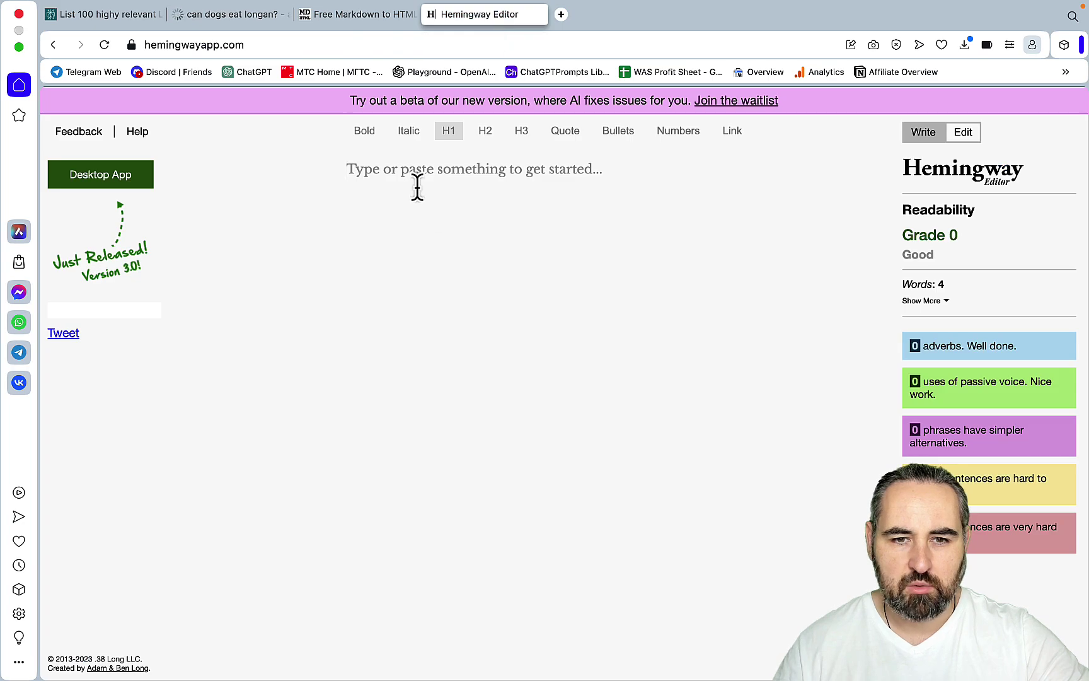
{"action": "key", "text": "super+v"}
{"action": "scroll", "coordinate": [546, 355], "scroll_direction": "up", "scroll_amount": 15}
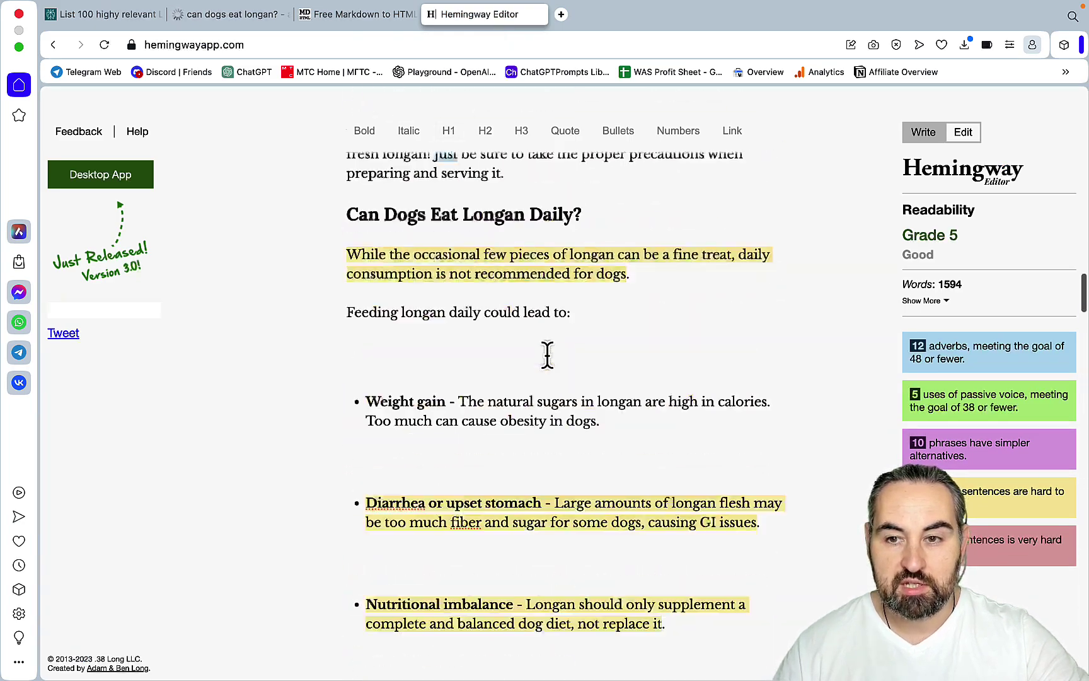
{"action": "scroll", "coordinate": [547, 354], "scroll_direction": "up", "scroll_amount": 10}
{"action": "left_click", "coordinate": [687, 364]}
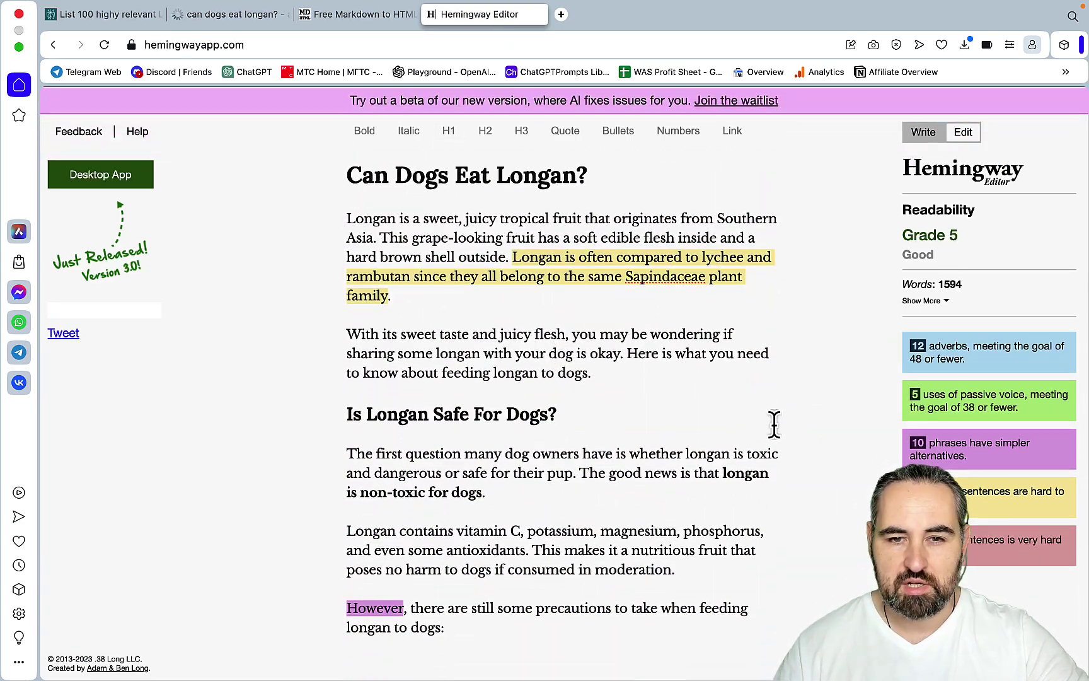
- Return from the longan analysis to the NeuronWriter dashboard
{"action": "left_click", "coordinate": [233, 14]}
{"action": "right_click", "coordinate": [93, 132]}
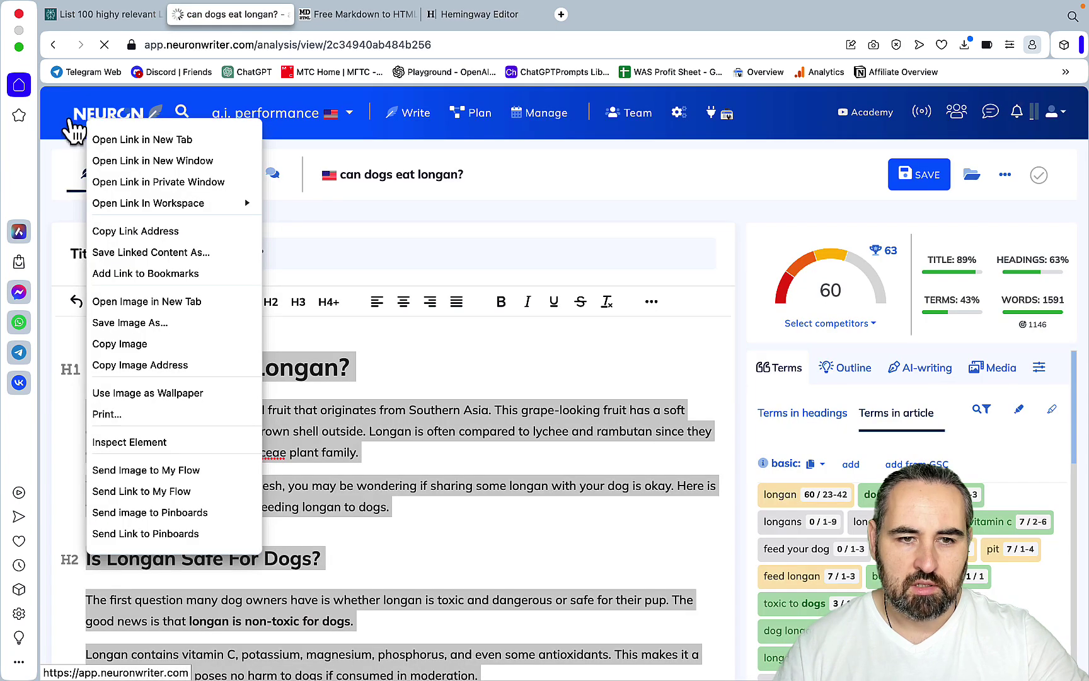
{"action": "key", "text": "Escape"}
{"action": "left_click", "coordinate": [93, 132]}
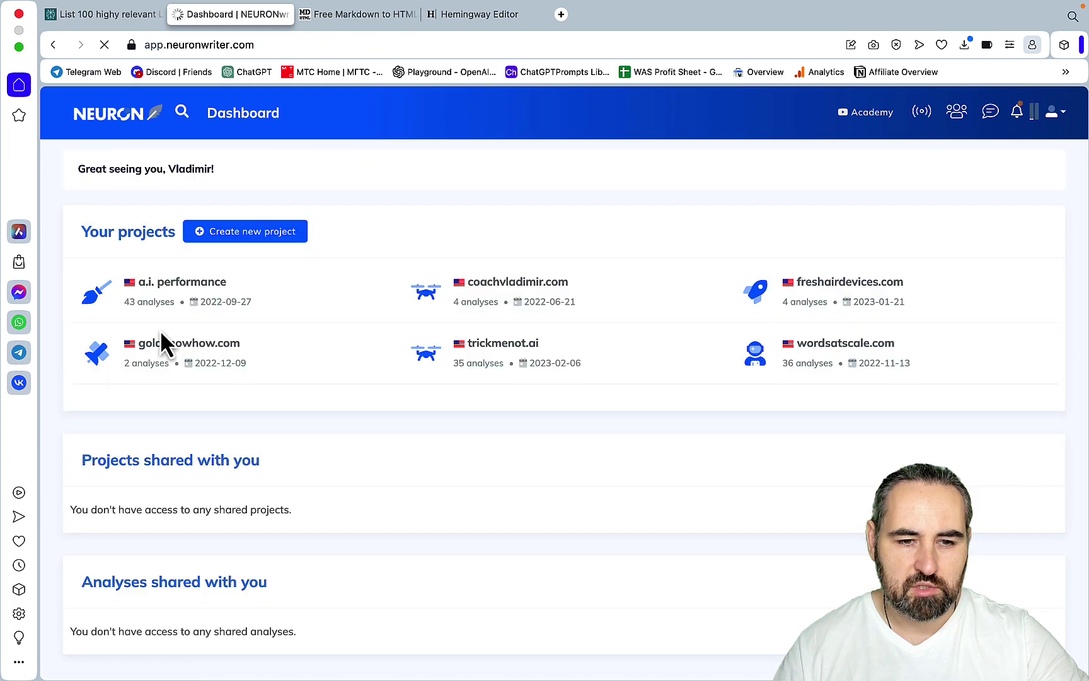
- Scroll through Perplexity's 3000-word crypto mining article until it finishes generating
{"action": "key", "text": "ctrl+shift+Tab"}
{"action": "scroll", "coordinate": [693, 389], "scroll_direction": "up", "scroll_amount": 3}
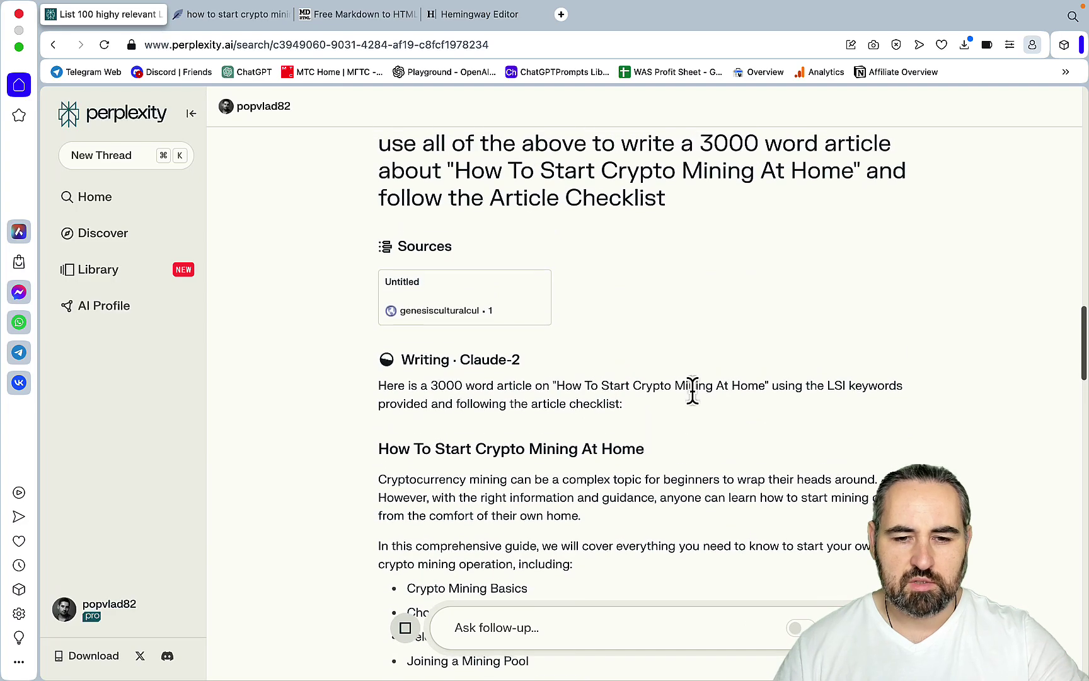
{"action": "scroll", "coordinate": [692, 389], "scroll_direction": "down", "scroll_amount": 20}
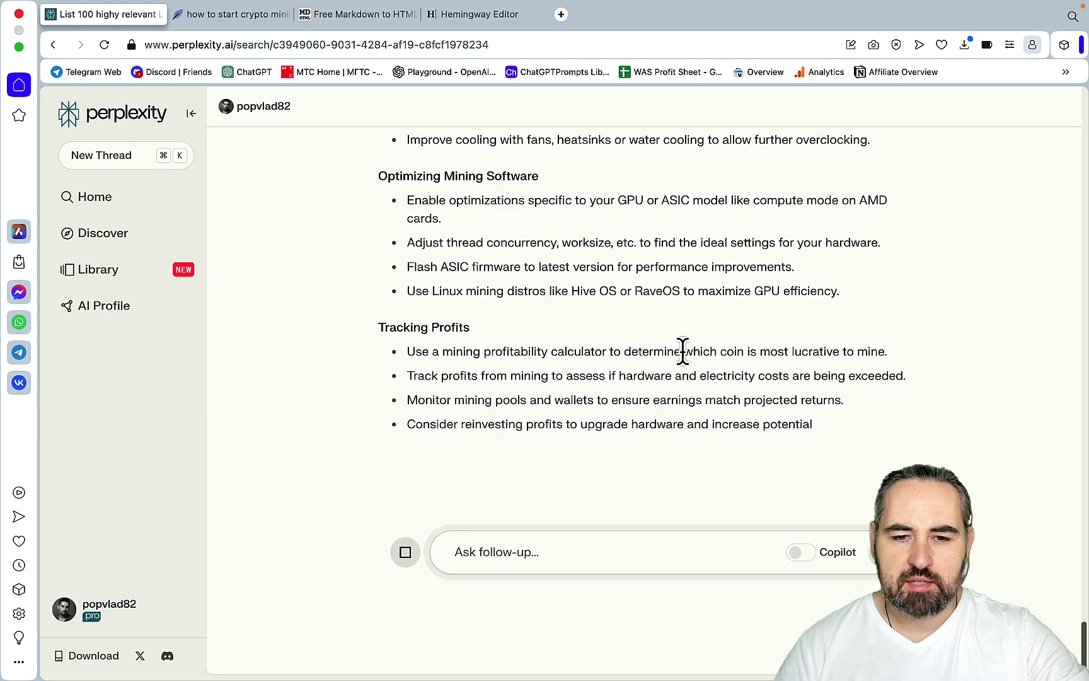
{"action": "scroll", "coordinate": [683, 353], "scroll_direction": "up", "scroll_amount": 3}
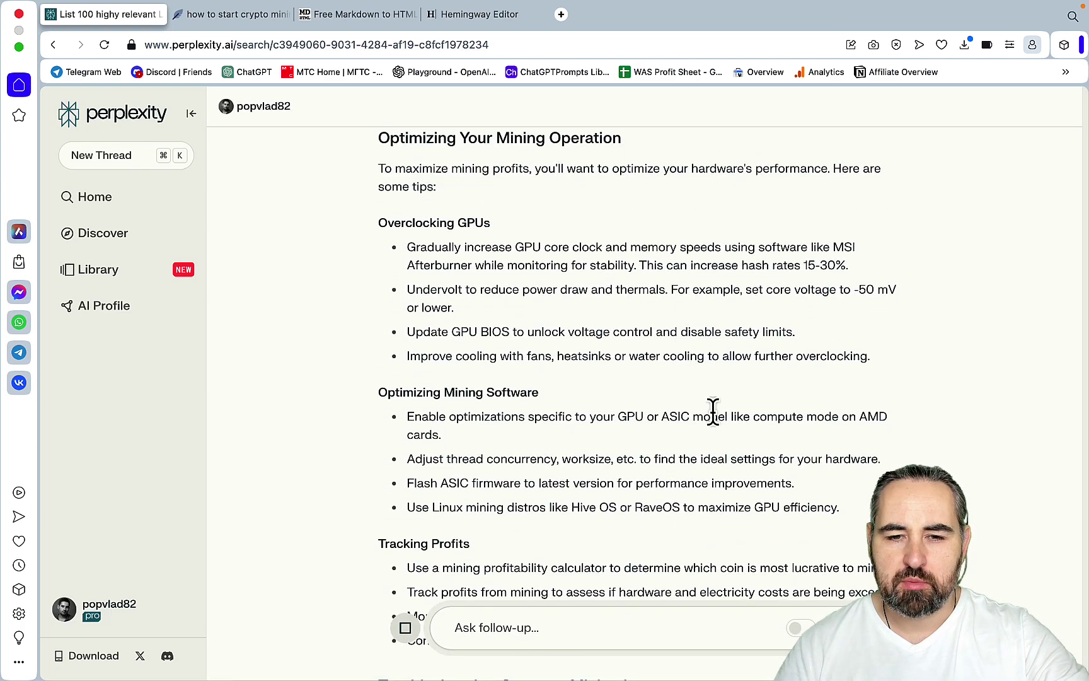
{"action": "scroll", "coordinate": [713, 411], "scroll_direction": "up", "scroll_amount": 5}
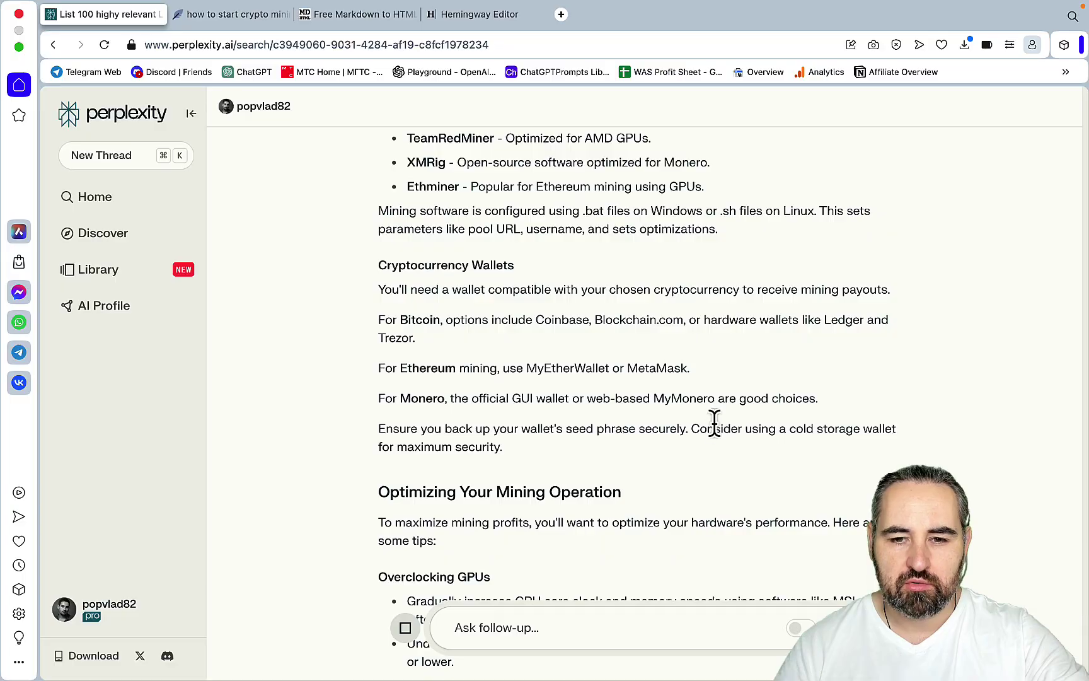
{"action": "scroll", "coordinate": [714, 421], "scroll_direction": "up", "scroll_amount": 20}
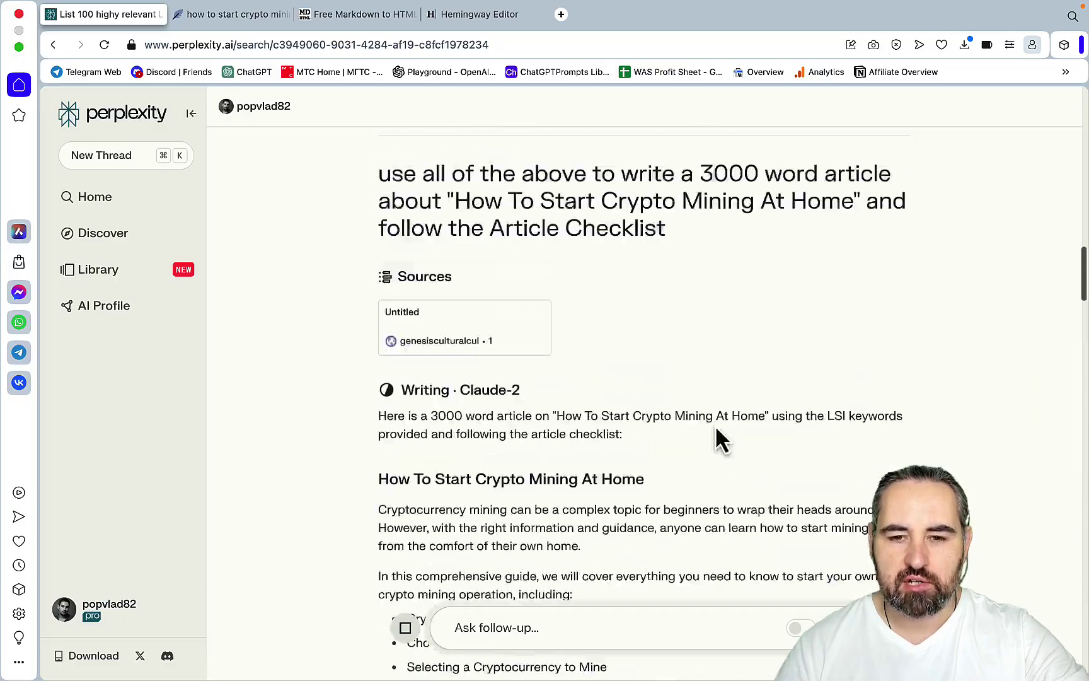
{"action": "scroll", "coordinate": [716, 431], "scroll_direction": "up", "scroll_amount": 5}
{"action": "scroll", "coordinate": [716, 431], "scroll_direction": "down", "scroll_amount": 20}
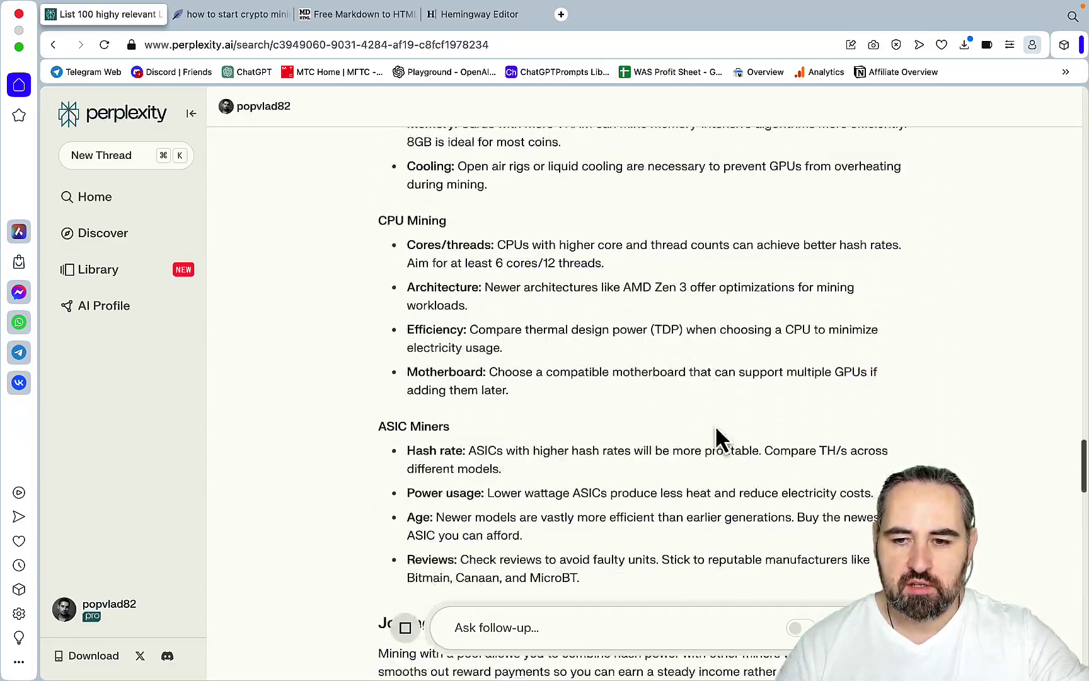
{"action": "scroll", "coordinate": [716, 428], "scroll_direction": "down", "scroll_amount": 10}
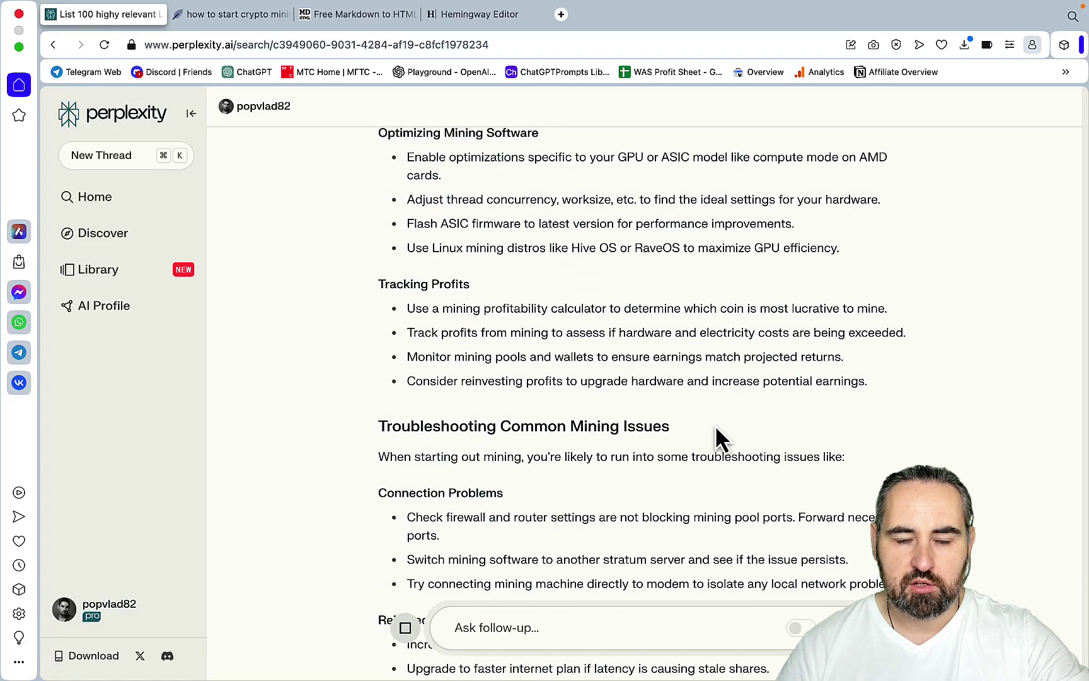
{"action": "scroll", "coordinate": [712, 340], "scroll_direction": "down", "scroll_amount": 8}
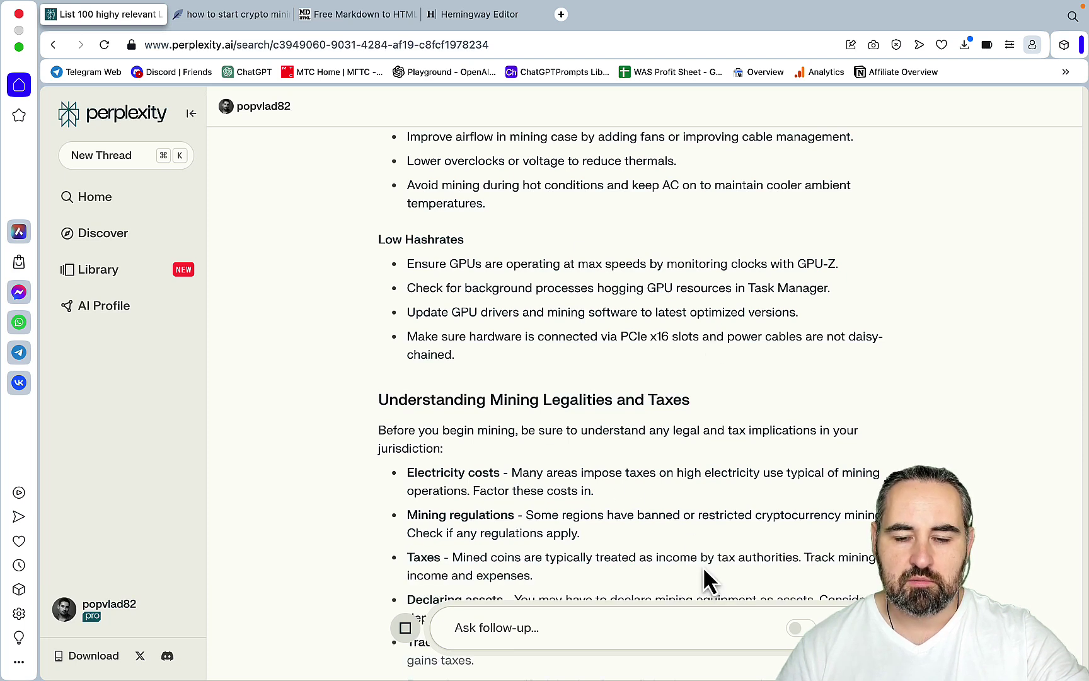
{"action": "scroll", "coordinate": [703, 566], "scroll_direction": "down", "scroll_amount": 6}
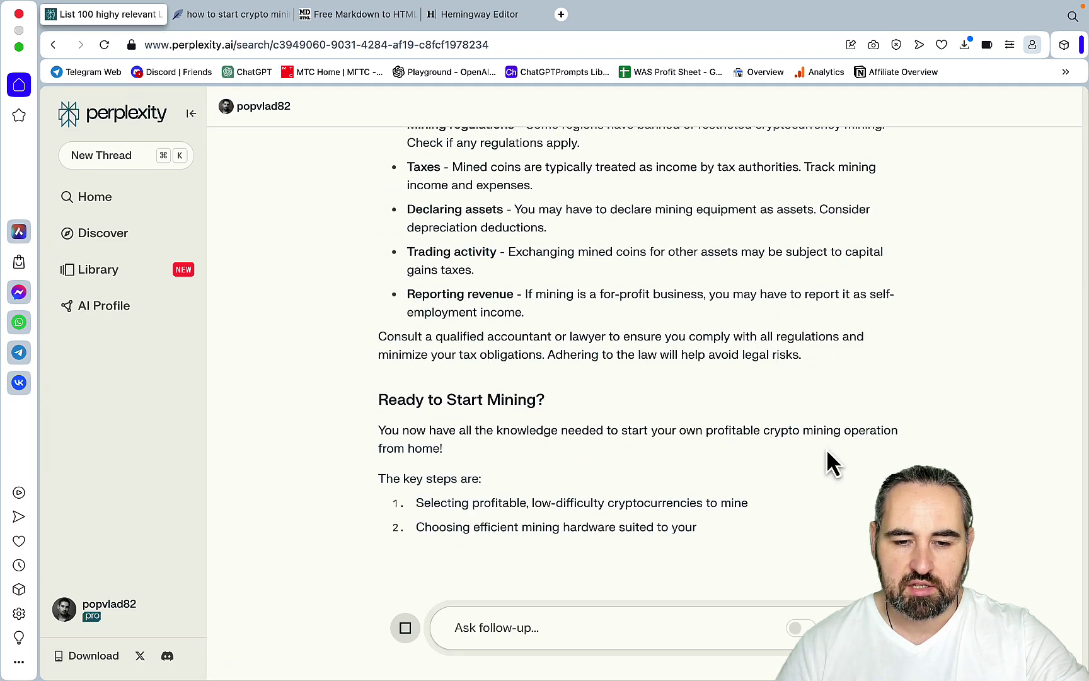
{"action": "scroll", "coordinate": [826, 449], "scroll_direction": "down", "scroll_amount": 5}
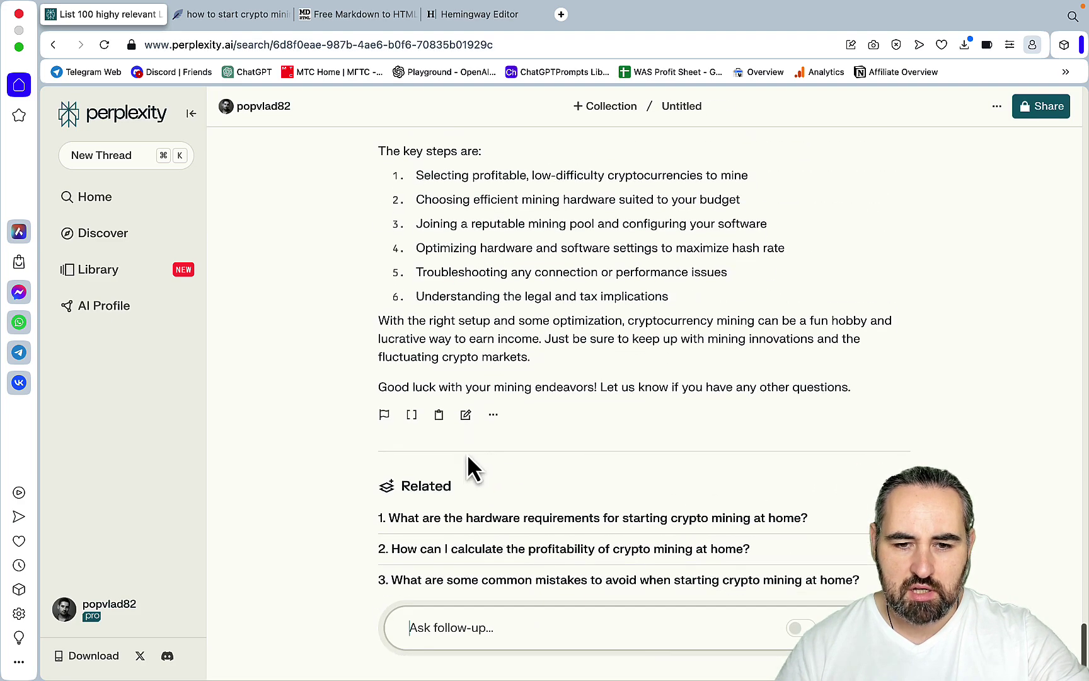
{"action": "key", "text": "super+3"}
- Delete the trailing Citations block and the introductory sentence from the Markdown article
{"action": "left_click_drag", "start_coordinate": [149, 533], "coordinate": [322, 584]}
{"action": "key", "text": "BackSpace"}
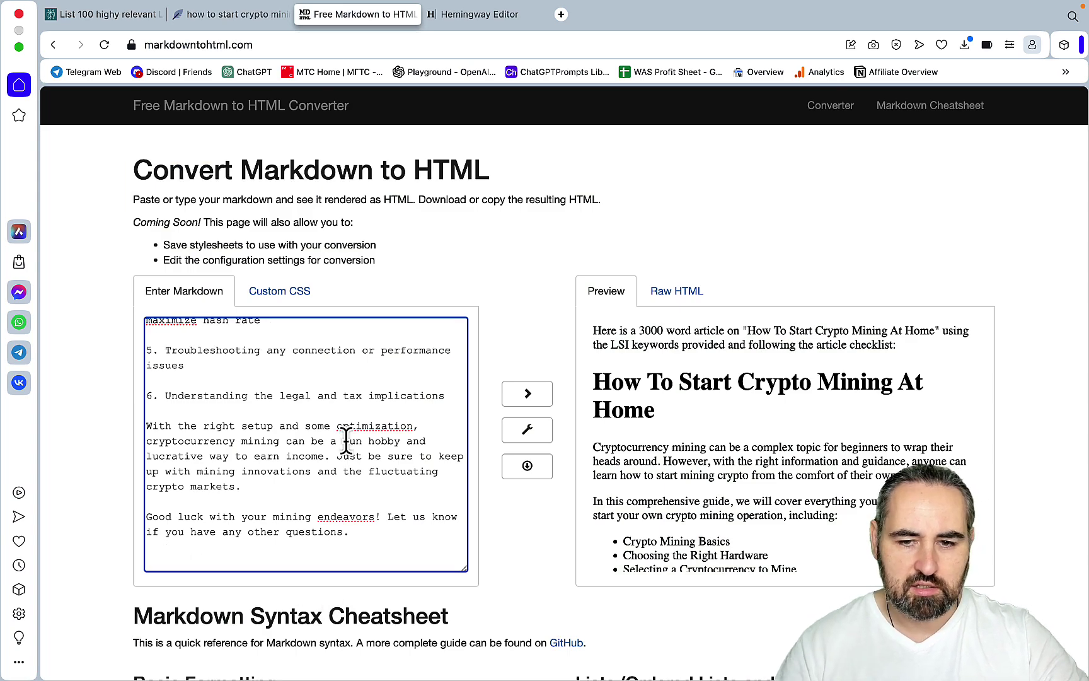
{"action": "scroll", "coordinate": [348, 443], "scroll_direction": "up", "scroll_amount": 20}
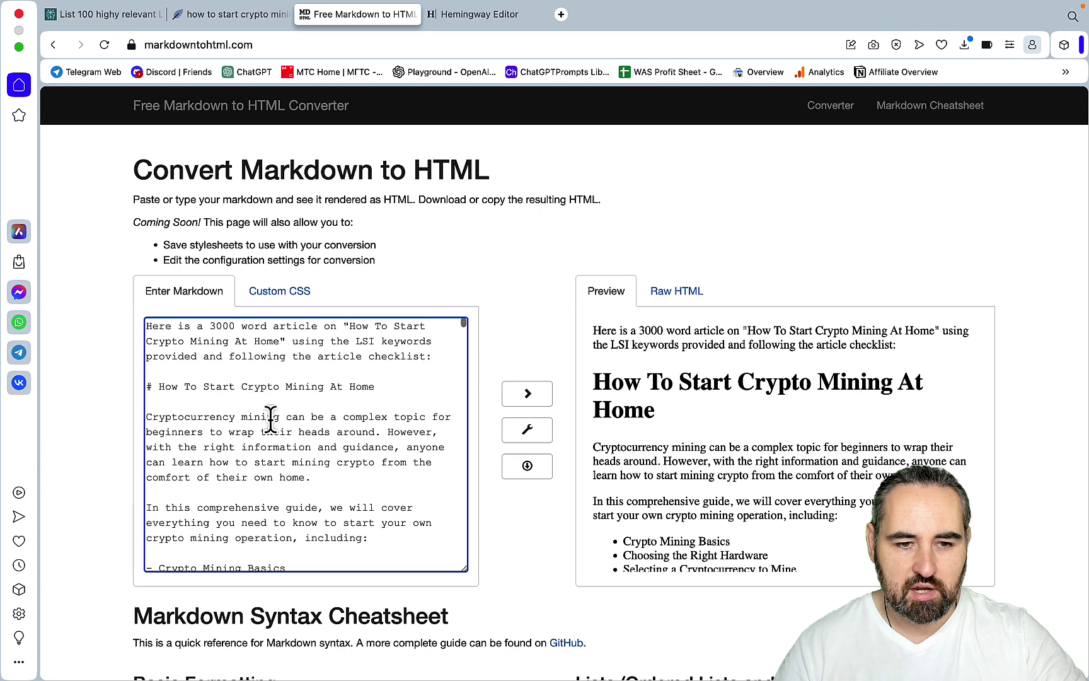
{"action": "left_click_drag", "start_coordinate": [431, 357], "coordinate": [150, 322]}
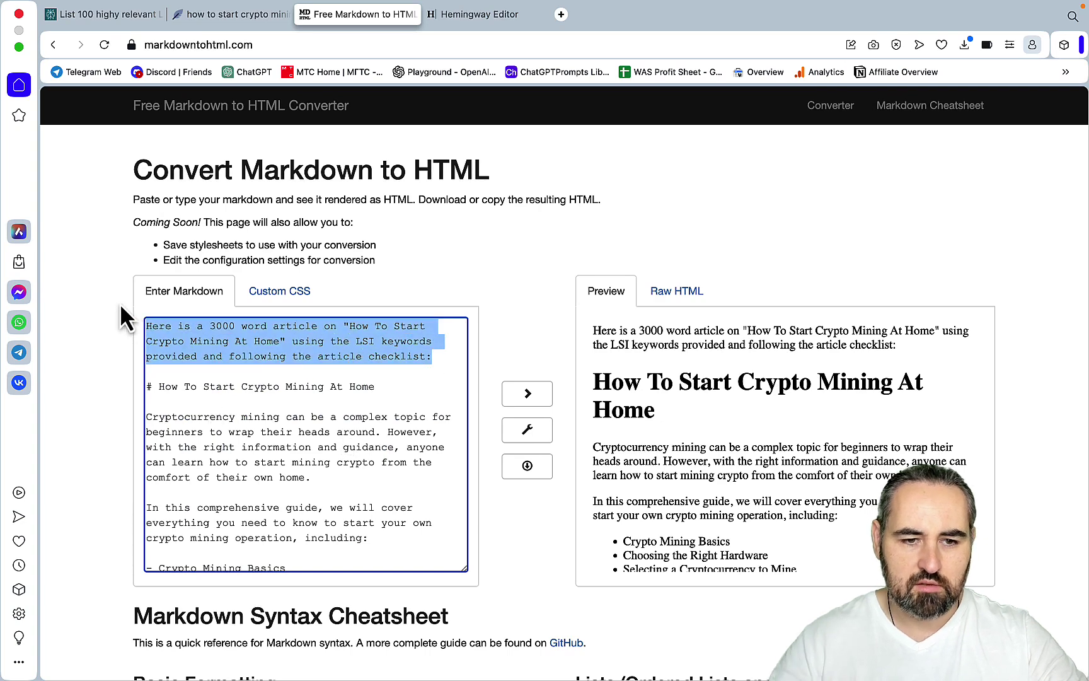
{"action": "key", "text": "BackSpace"}
- Select the entire Markdown article and go to the NeuronWriter draft
{"action": "scroll", "coordinate": [224, 385], "scroll_direction": "down", "scroll_amount": 10}
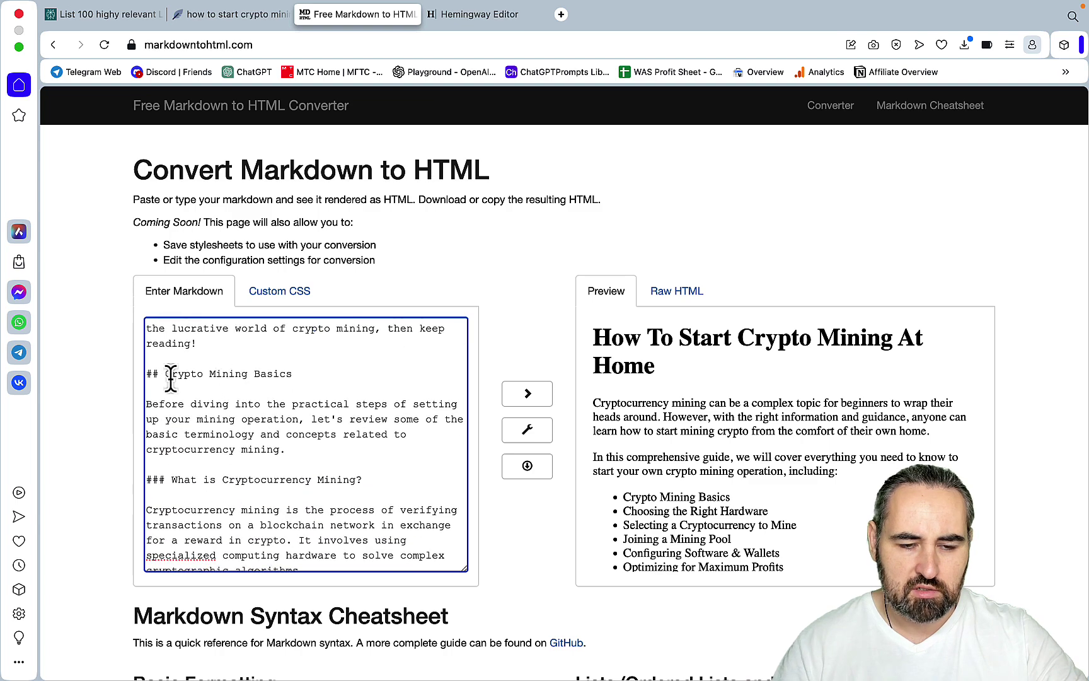
{"action": "scroll", "coordinate": [232, 428], "scroll_direction": "up", "scroll_amount": 10}
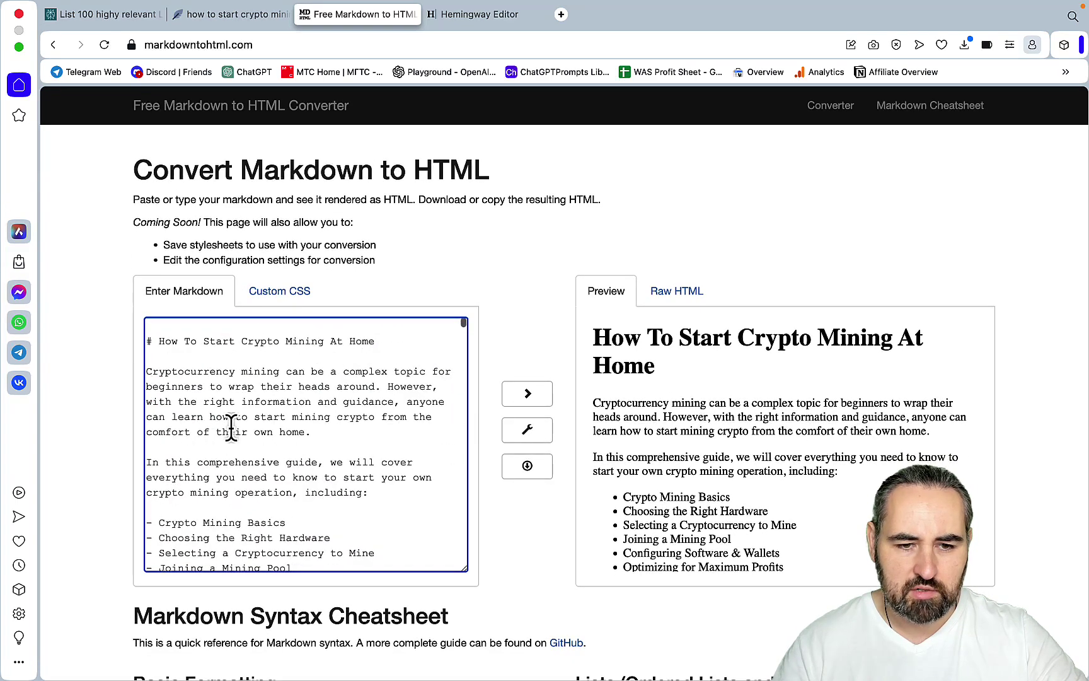
{"action": "key", "text": "super+a"}
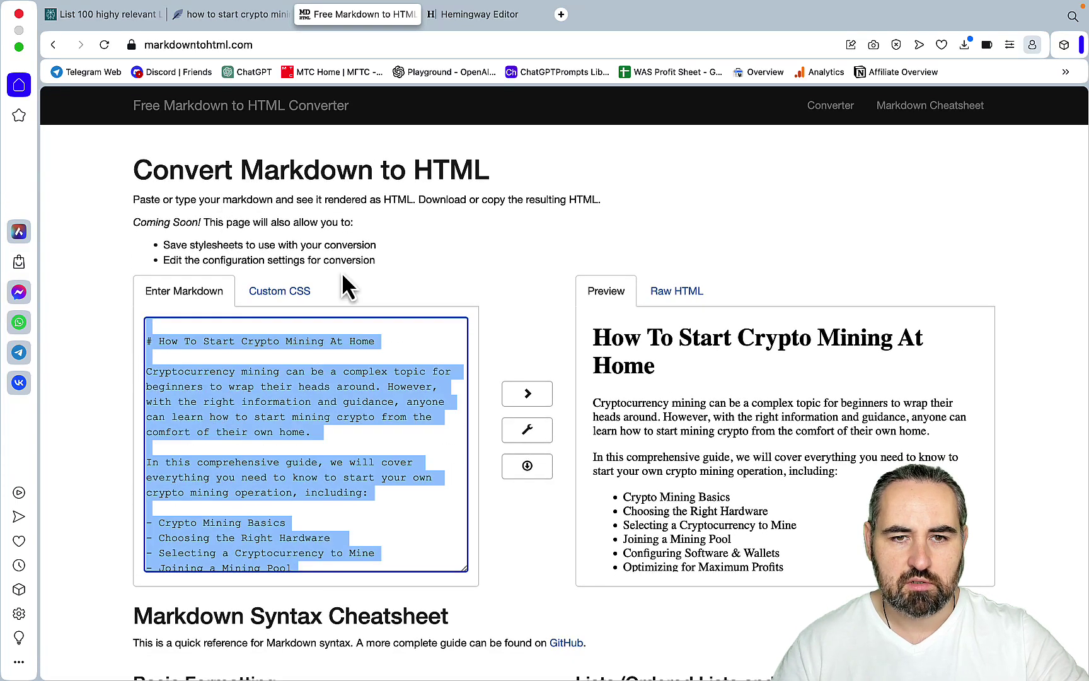
{"action": "key", "text": "ctrl+shift+Tab"}
- Paste the crypto mining article into NeuronWriter's editor and check its score of 65 against competitors' best of 62
{"action": "left_click", "coordinate": [117, 343]}
{"action": "key", "text": "super+v"}
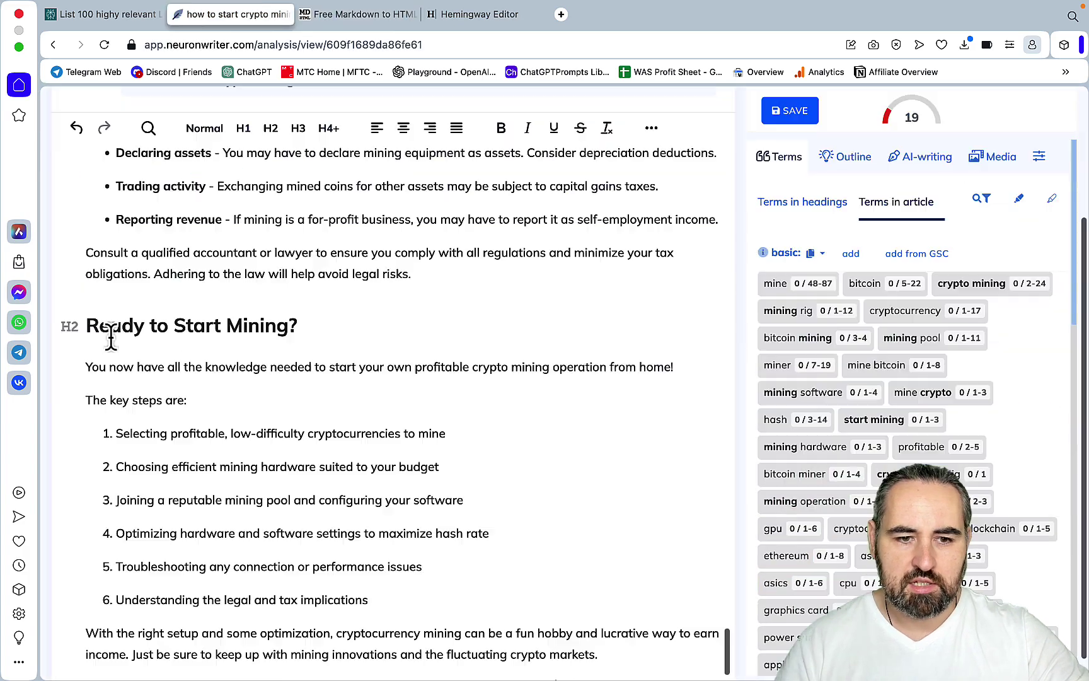
{"action": "scroll", "coordinate": [252, 467], "scroll_direction": "down", "scroll_amount": 1}
{"action": "scroll", "coordinate": [252, 467], "scroll_direction": "up", "scroll_amount": 20}
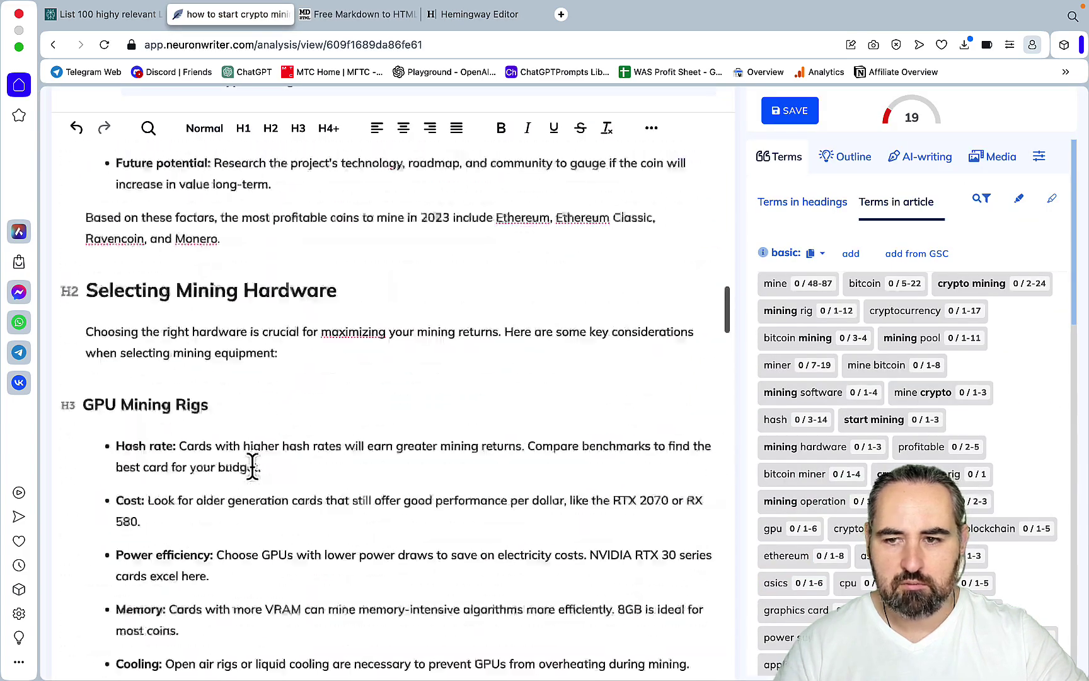
{"action": "left_click", "coordinate": [308, 538]}
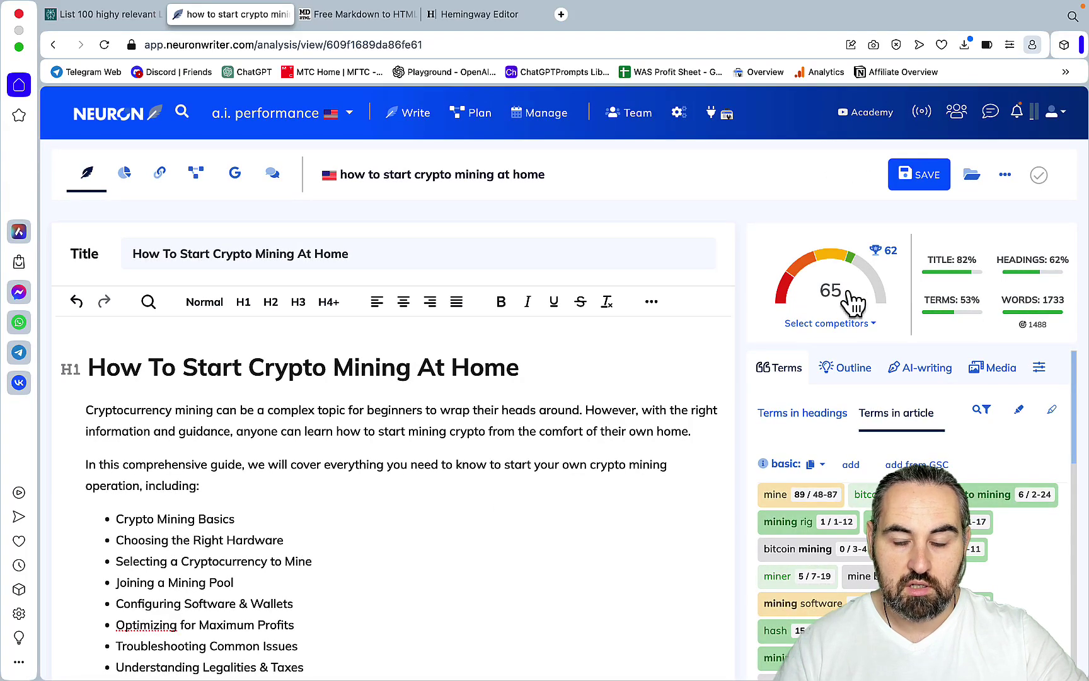
{"action": "mouse_move", "coordinate": [894, 265]}
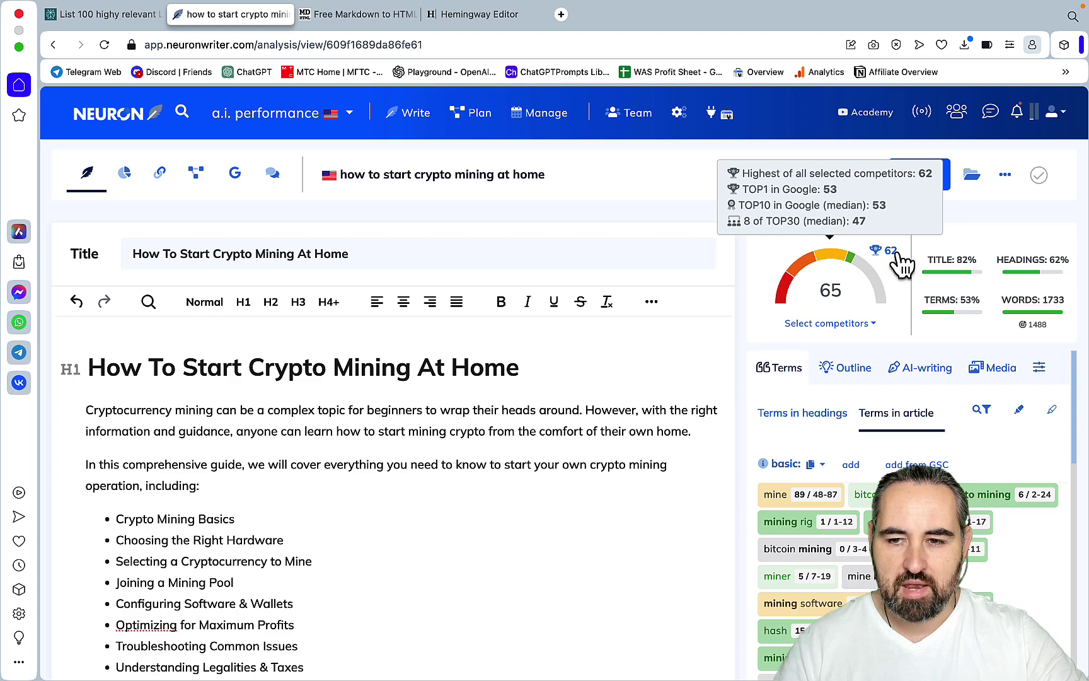
{"action": "scroll", "coordinate": [900, 261], "scroll_direction": "down", "scroll_amount": 3}
{"action": "mouse_move", "coordinate": [1037, 183]}
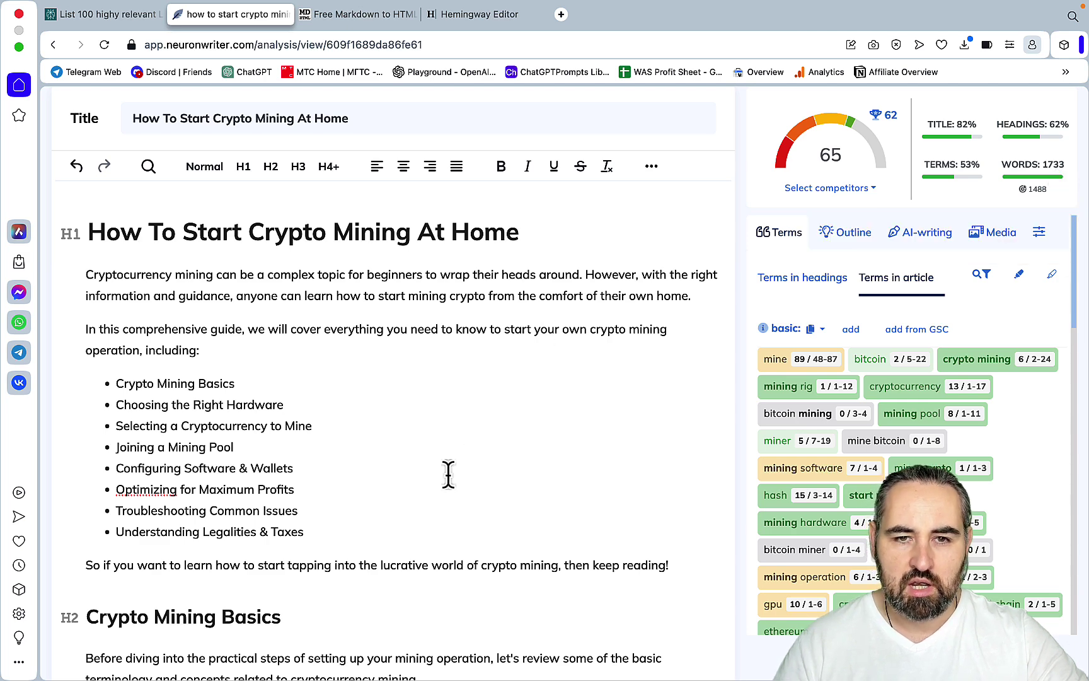
- Ask Perplexity to generate a helpful 3-column table for the article above
{"action": "left_click", "coordinate": [144, 18]}
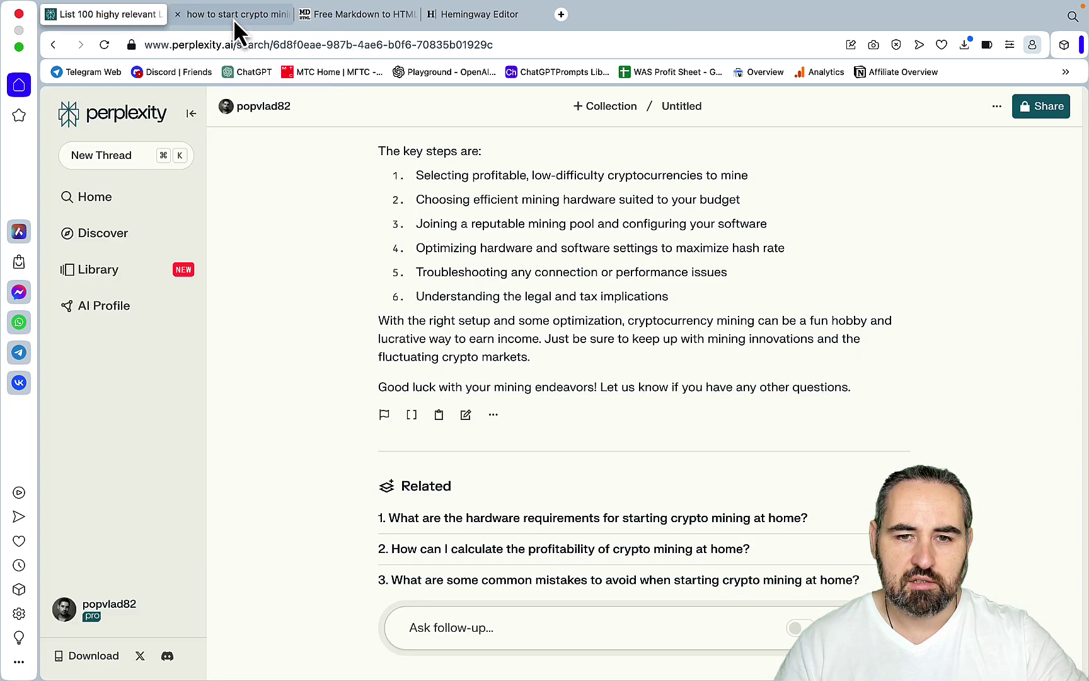
{"action": "scroll", "coordinate": [493, 389], "scroll_direction": "down", "scroll_amount": 4}
{"action": "left_click", "coordinate": [448, 552]}
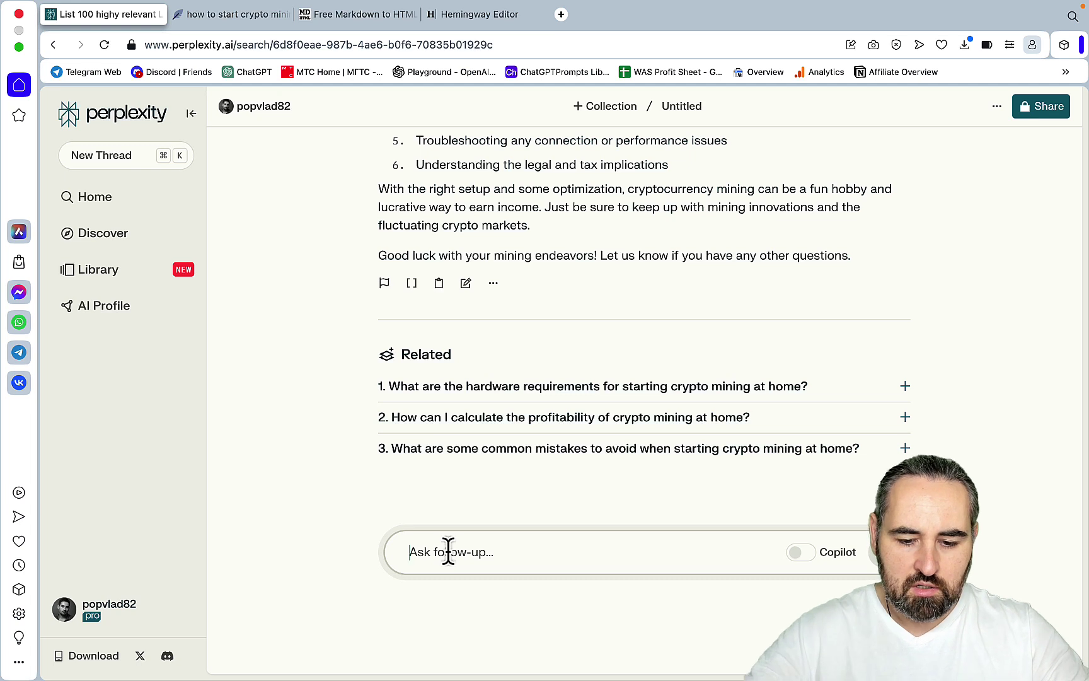
{"action": "type", "text": "genrate a hel"}
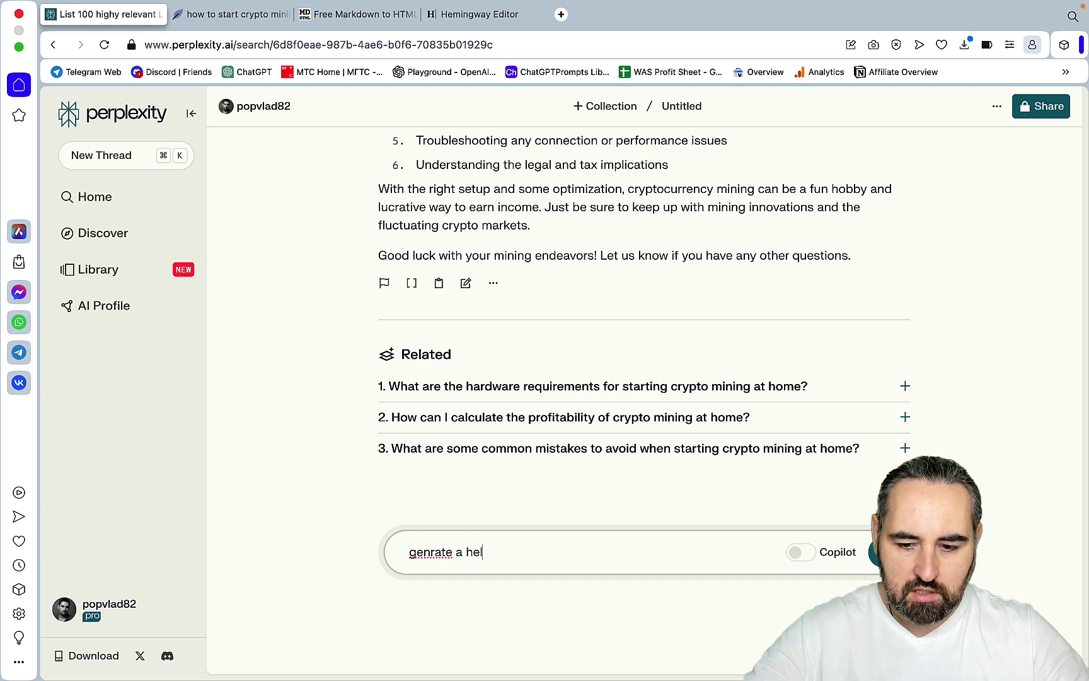
{"action": "type", "text": "pful 3 c"}
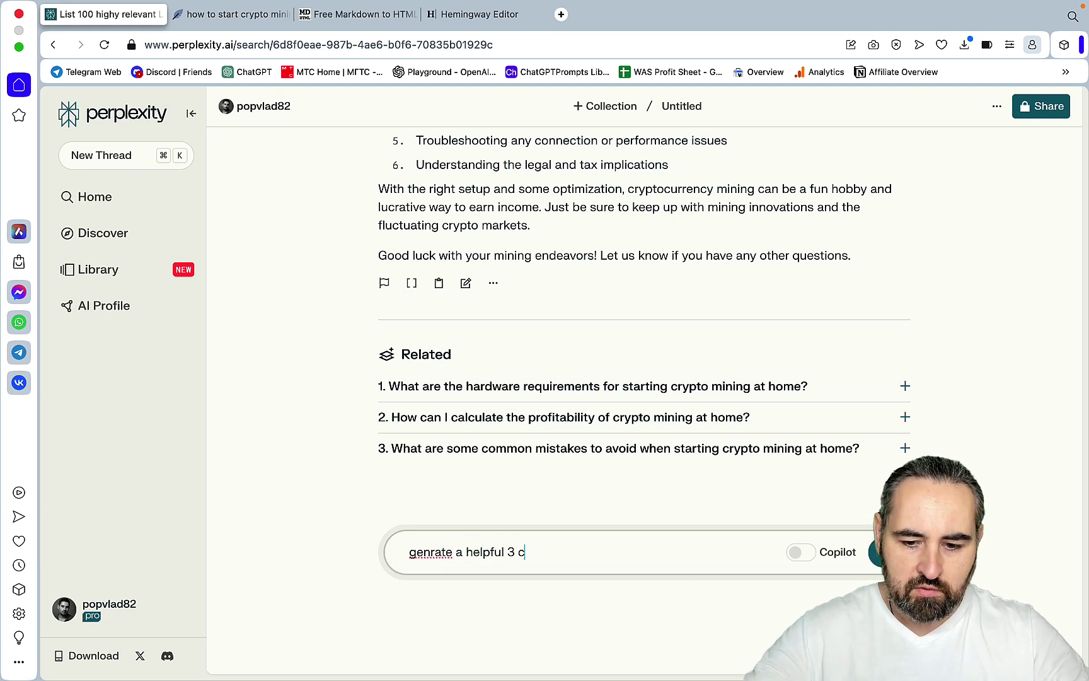
{"action": "type", "text": "o"}
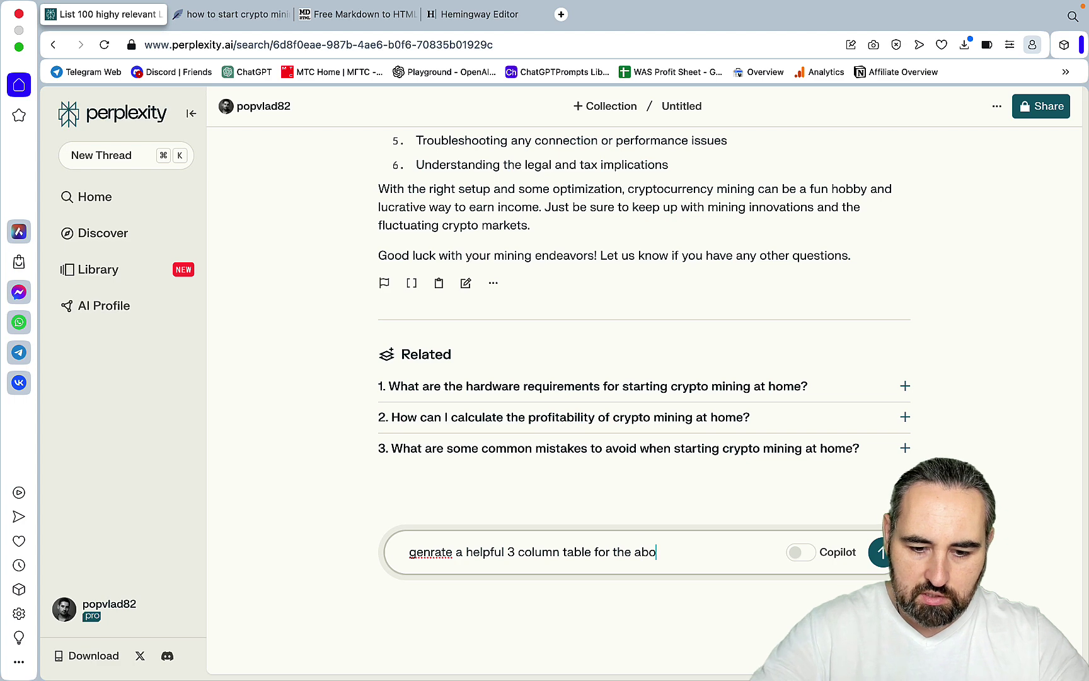
{"action": "type", "text": "lumn table for the belve articler"}
{"action": "key", "text": "Return"}
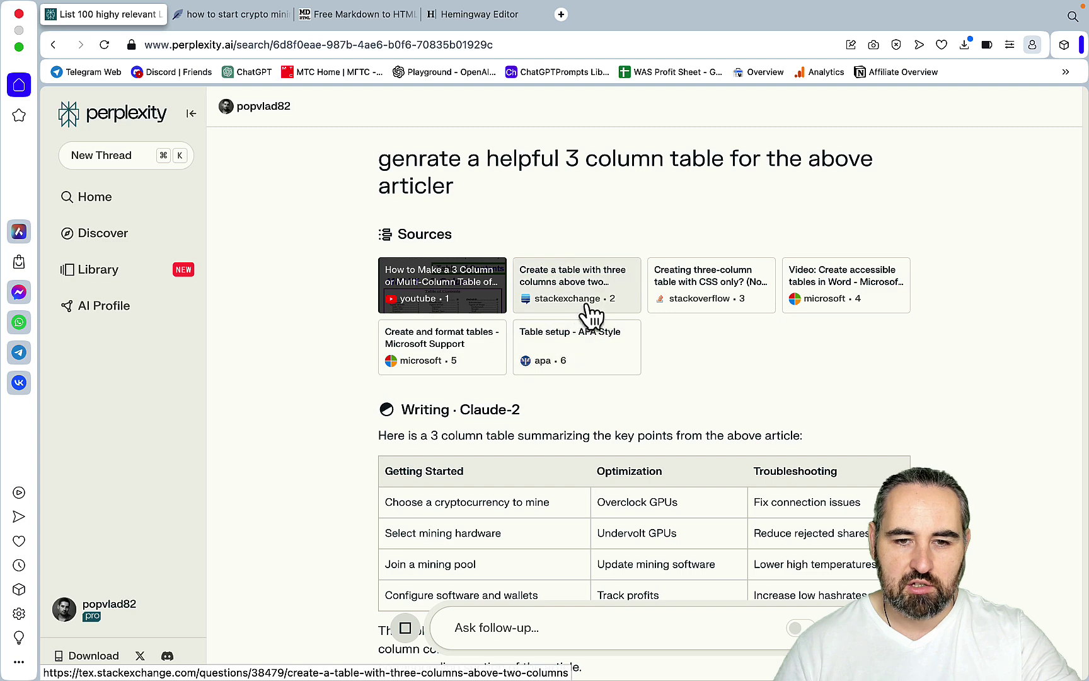
- Select the Getting Started, Optimization and Troubleshooting table Perplexity produced
{"action": "scroll", "coordinate": [903, 357], "scroll_direction": "down", "scroll_amount": 5}
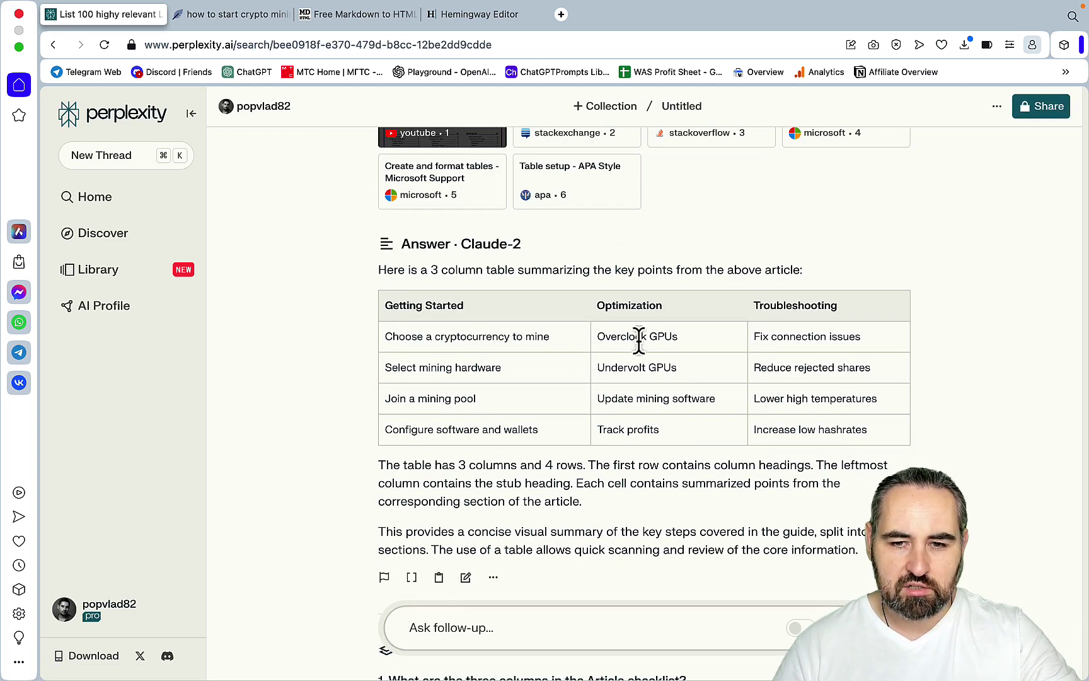
{"action": "scroll", "coordinate": [885, 422], "scroll_direction": "down", "scroll_amount": 3}
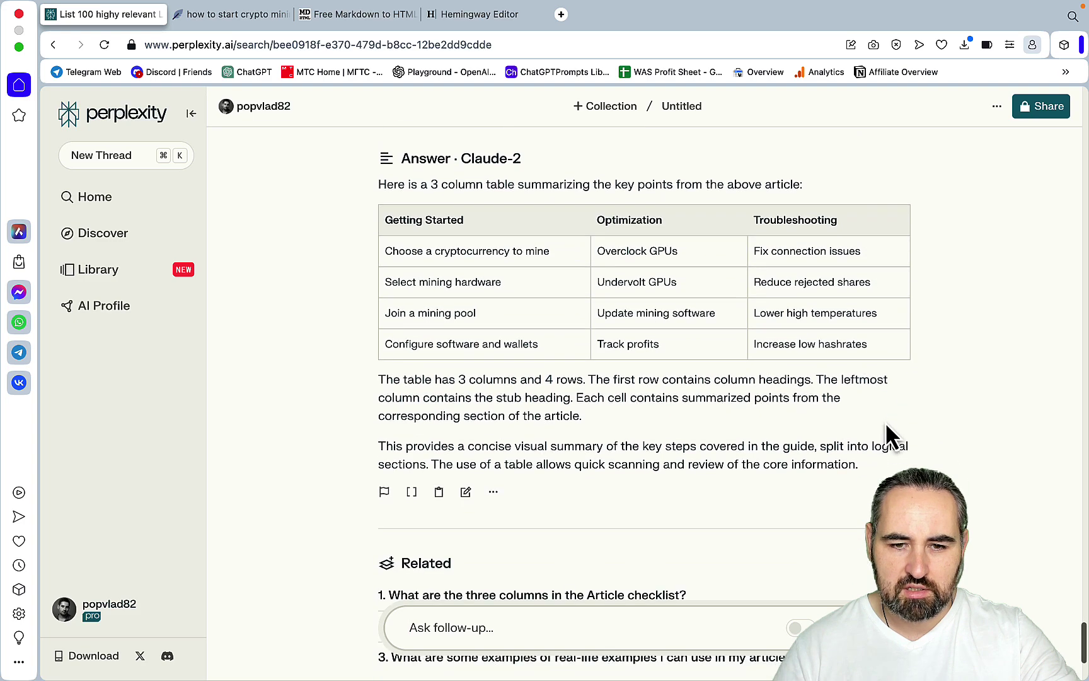
{"action": "scroll", "coordinate": [577, 223], "scroll_direction": "down", "scroll_amount": 3}
{"action": "scroll", "coordinate": [571, 212], "scroll_direction": "up", "scroll_amount": 5}
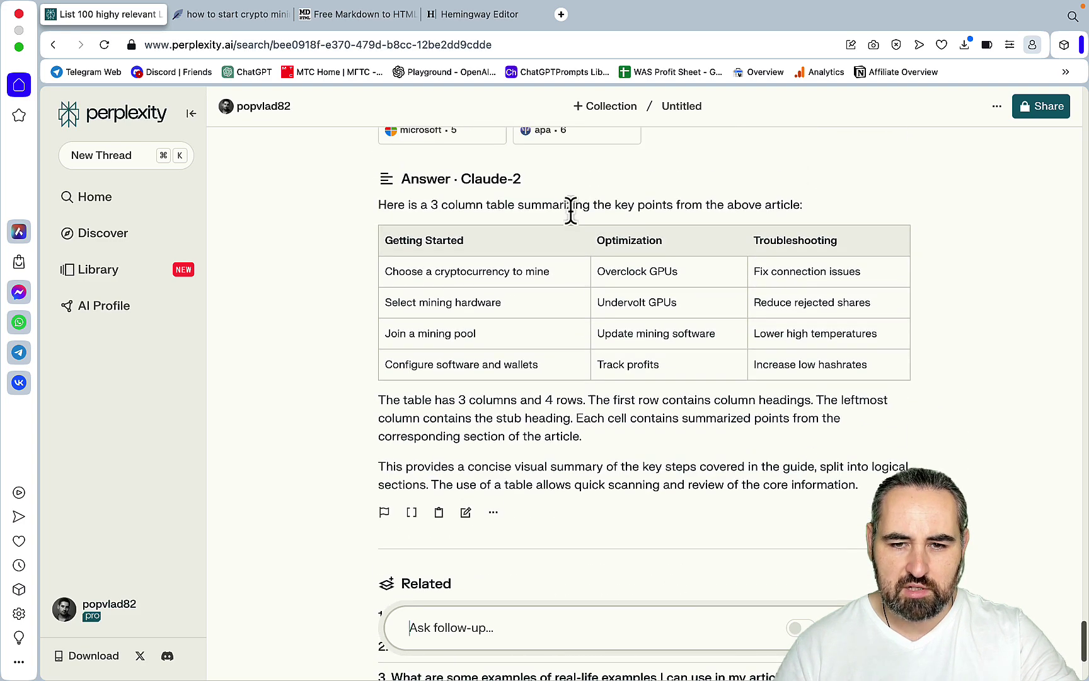
{"action": "left_click_drag", "start_coordinate": [385, 247], "coordinate": [868, 372]}
- Paste the whole NeuronWriter crypto article into Hemingway Editor, which rates it Grade 7 at 1737 words
{"action": "left_click", "coordinate": [379, 15]}
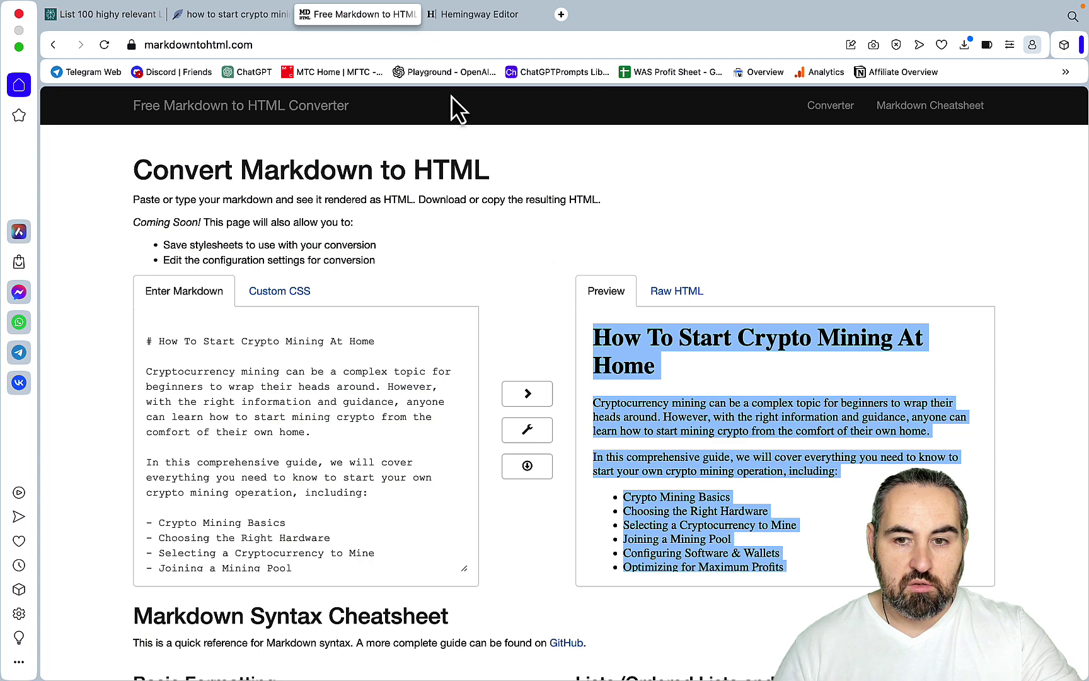
{"action": "left_click", "coordinate": [222, 13]}
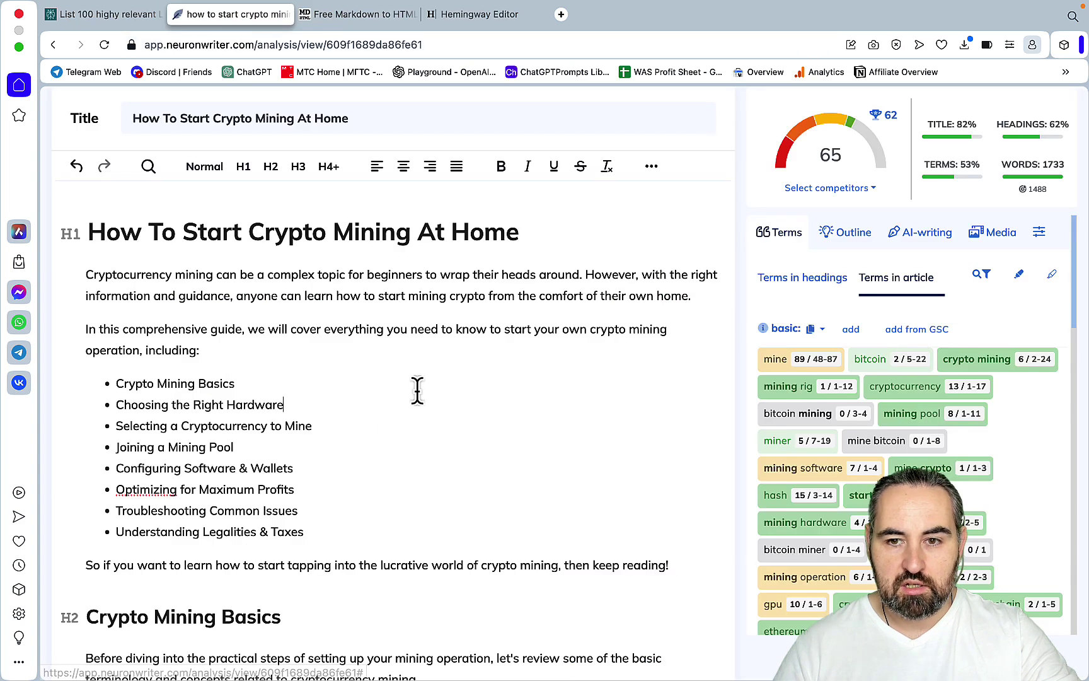
{"action": "key", "text": "super+a"}
{"action": "key", "text": "super+c"}
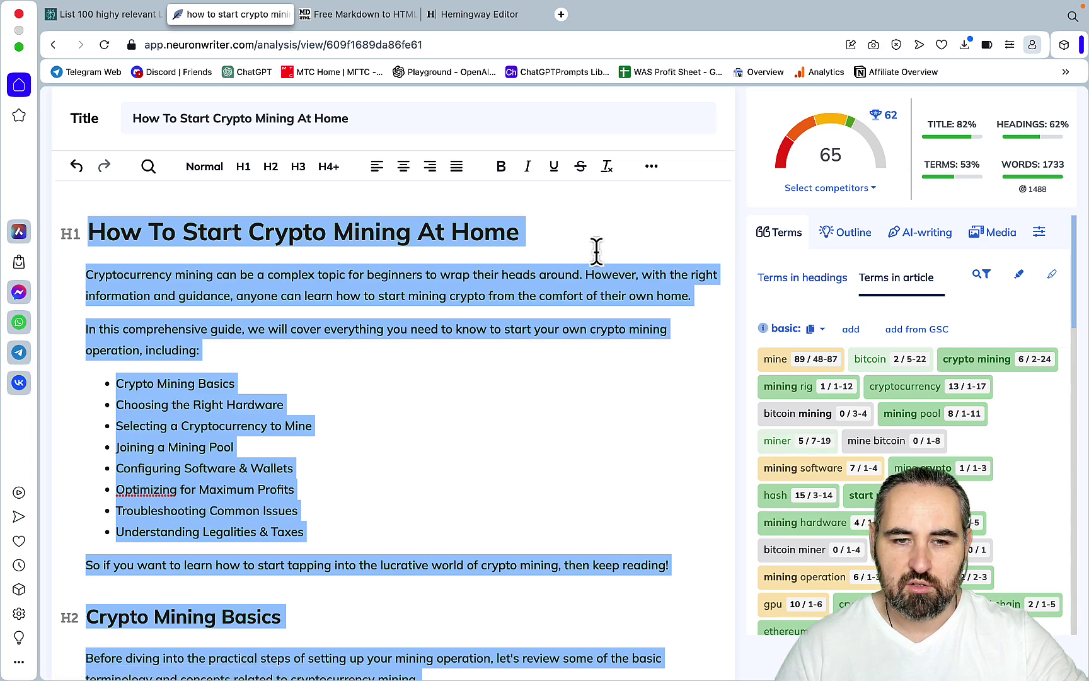
{"action": "left_click", "coordinate": [466, 16]}
{"action": "left_click", "coordinate": [423, 227]}
{"action": "key", "text": "super+v"}
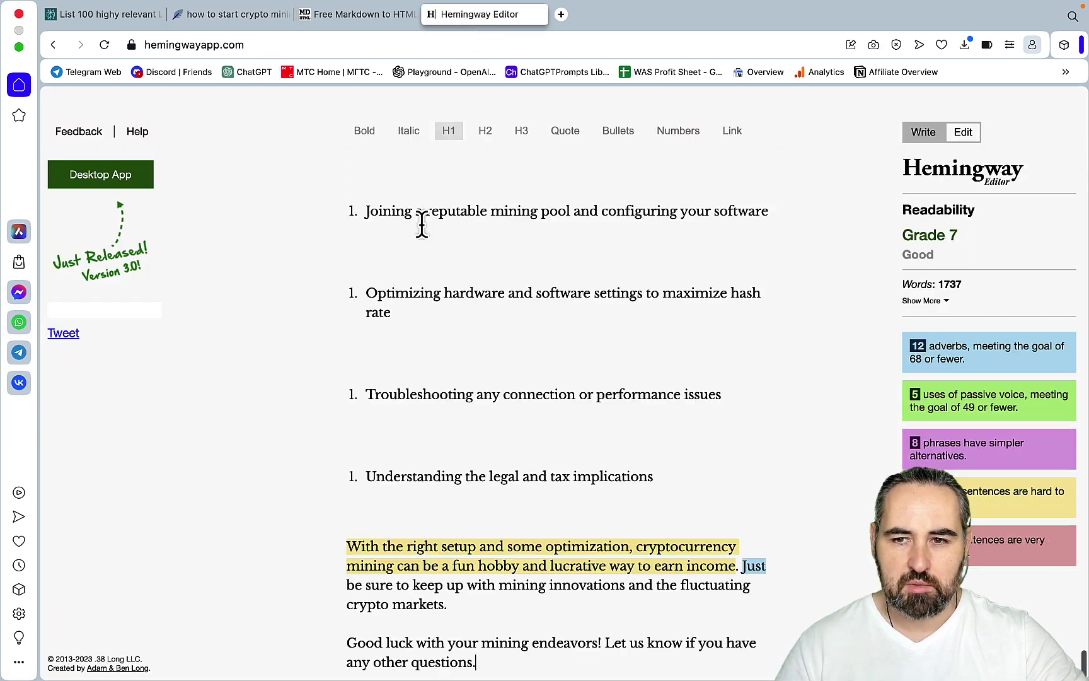
{"action": "scroll", "coordinate": [551, 363], "scroll_direction": "up", "scroll_amount": 20}
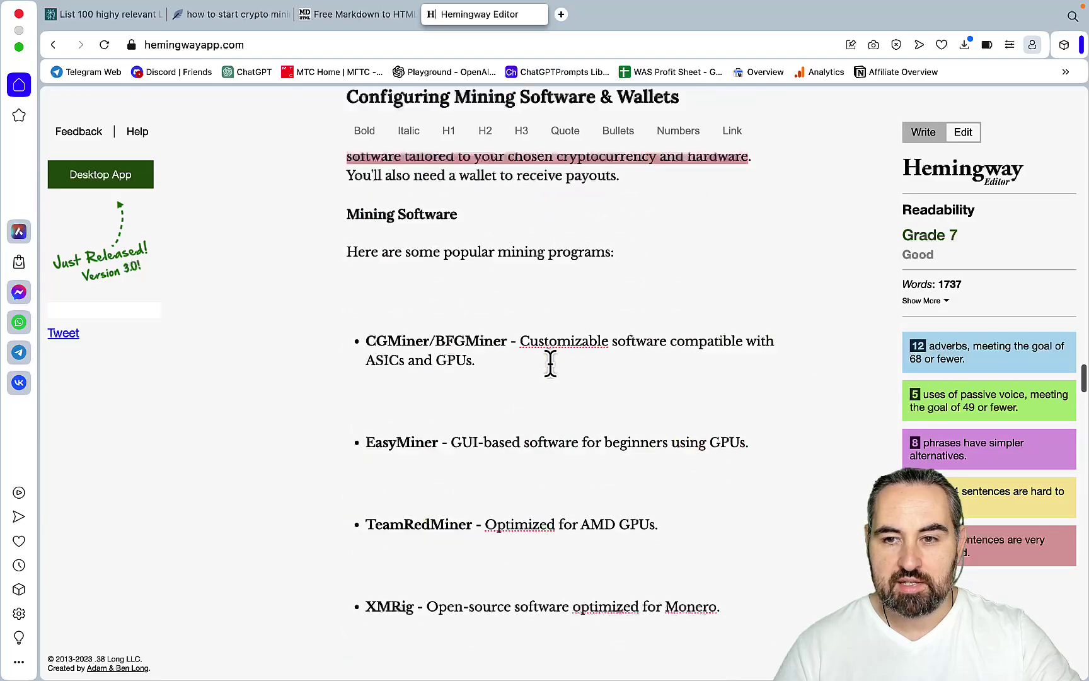
{"action": "scroll", "coordinate": [550, 362], "scroll_direction": "up", "scroll_amount": 15}
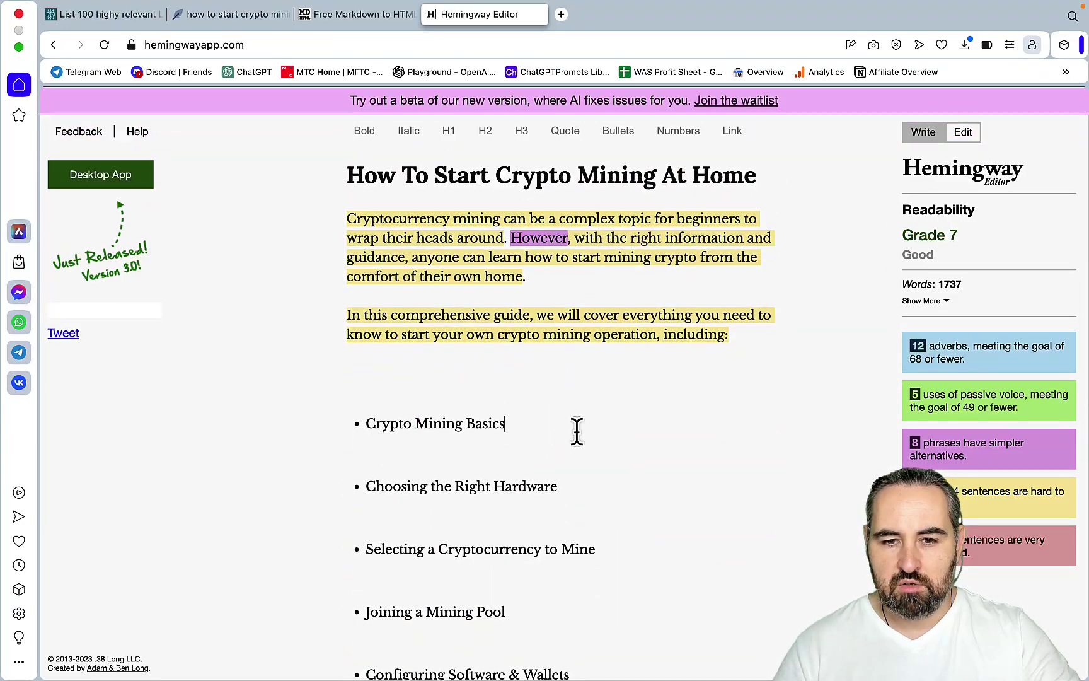
{"action": "left_click", "coordinate": [577, 431]}
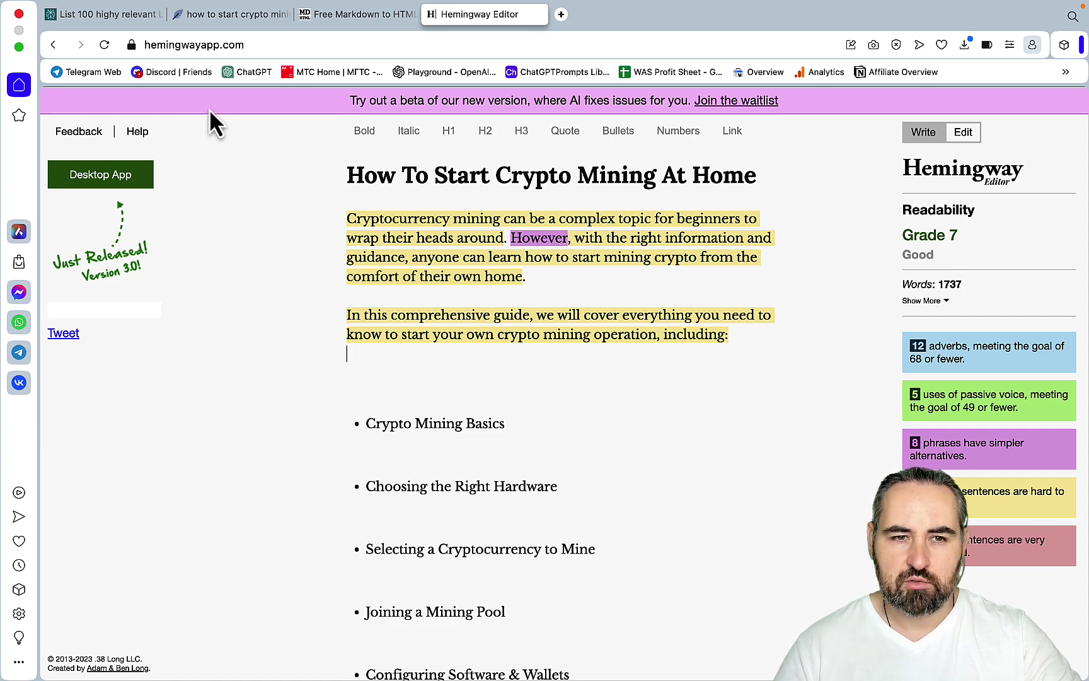
{"action": "left_click", "coordinate": [245, 15]}
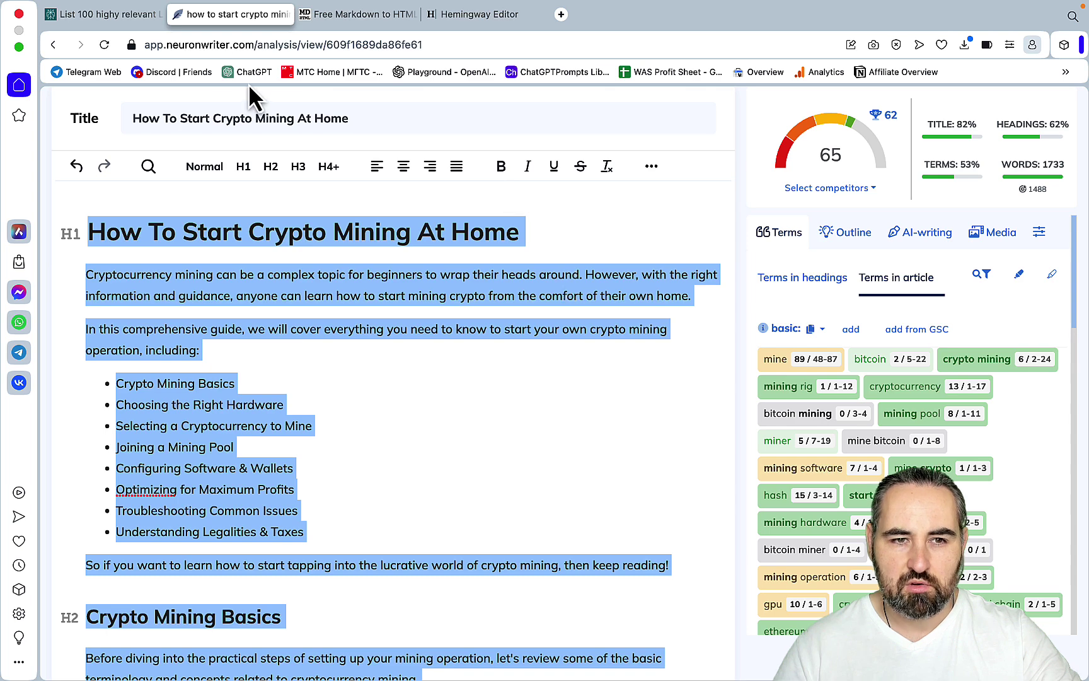
{"action": "left_click", "coordinate": [126, 15]}
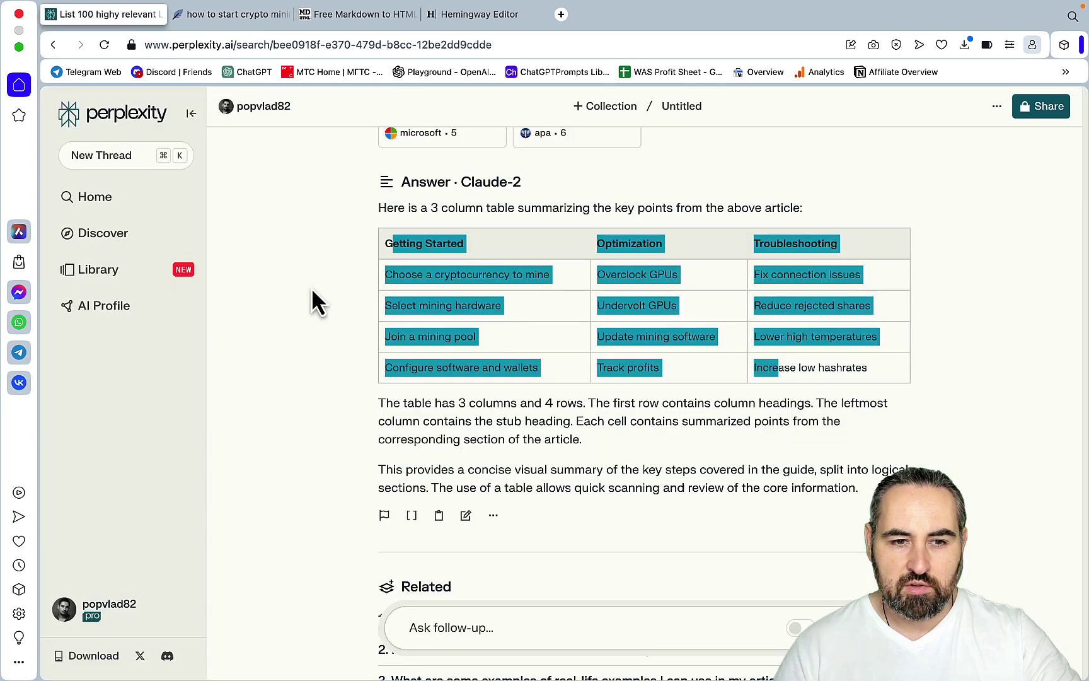
{"action": "left_click", "coordinate": [120, 309]}
{"action": "scroll", "coordinate": [518, 404], "scroll_direction": "down", "scroll_amount": 1}
{"action": "left_click_drag", "start_coordinate": [416, 392], "coordinate": [397, 394]}
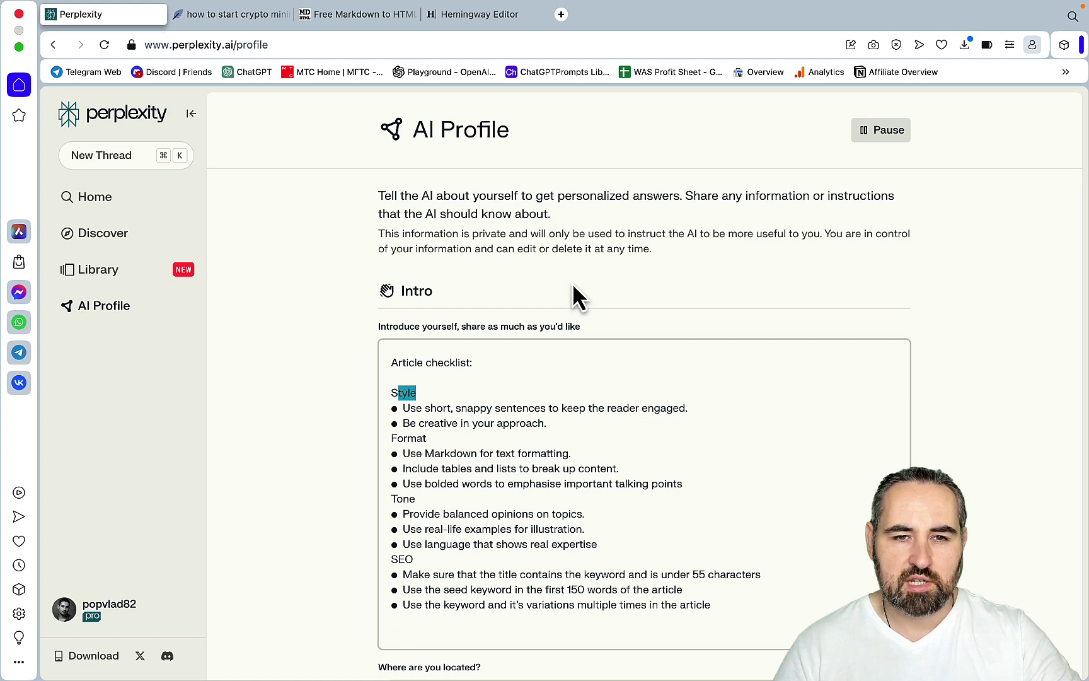
{"action": "left_click", "coordinate": [480, 15]}
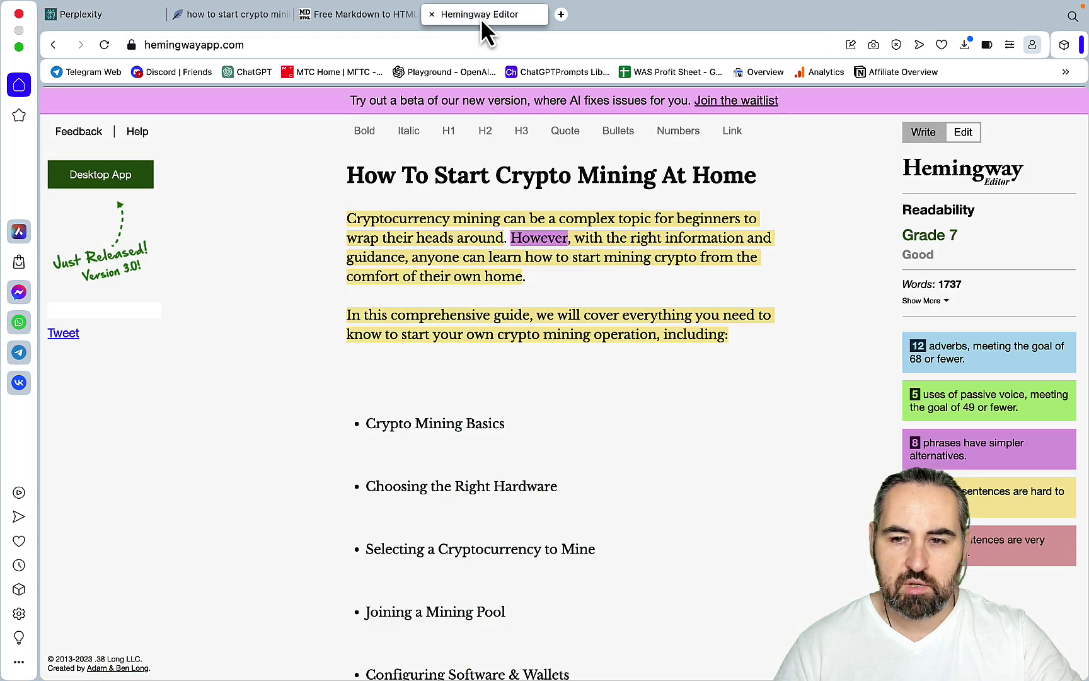
{"action": "left_click", "coordinate": [237, 15]}
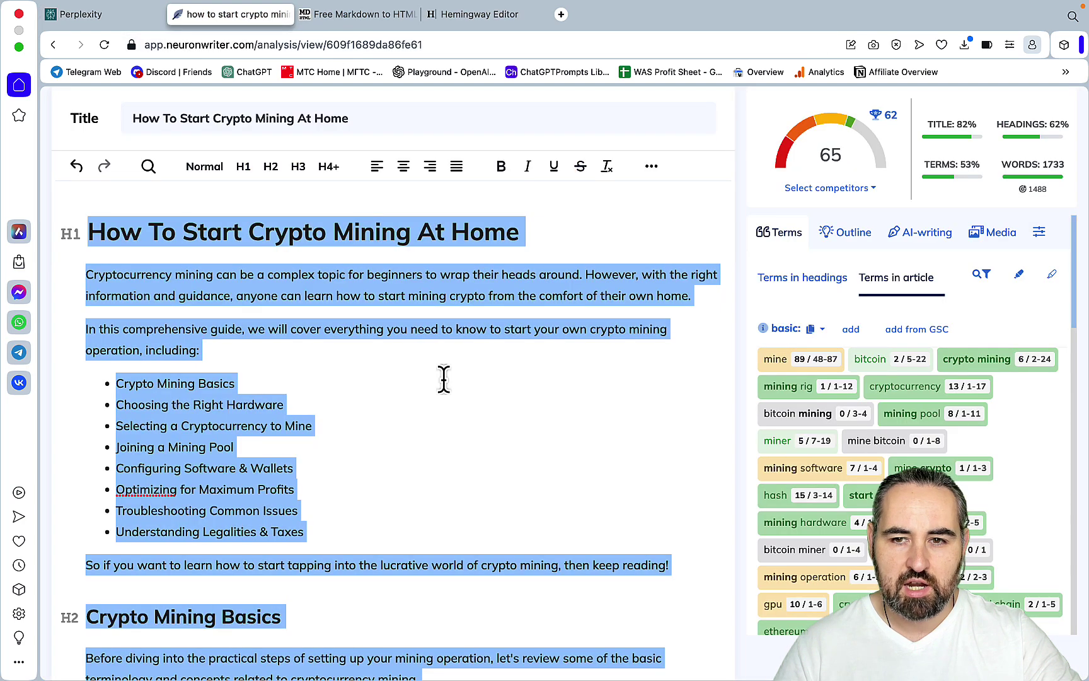